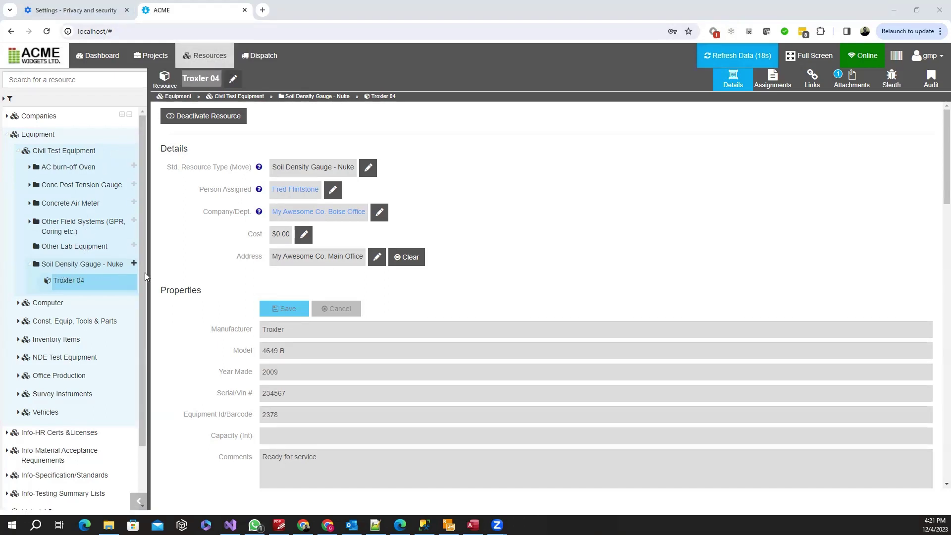
# Look over the property fields of the Troxler 04 resource and open its attachments.
pyautogui.scroll(-3, 237, 321)
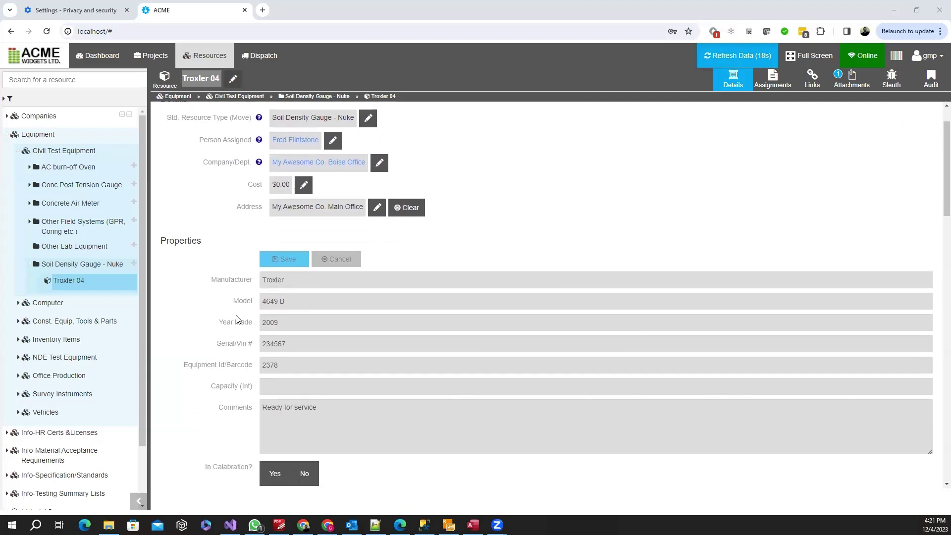
pyautogui.scroll(3, 236, 319)
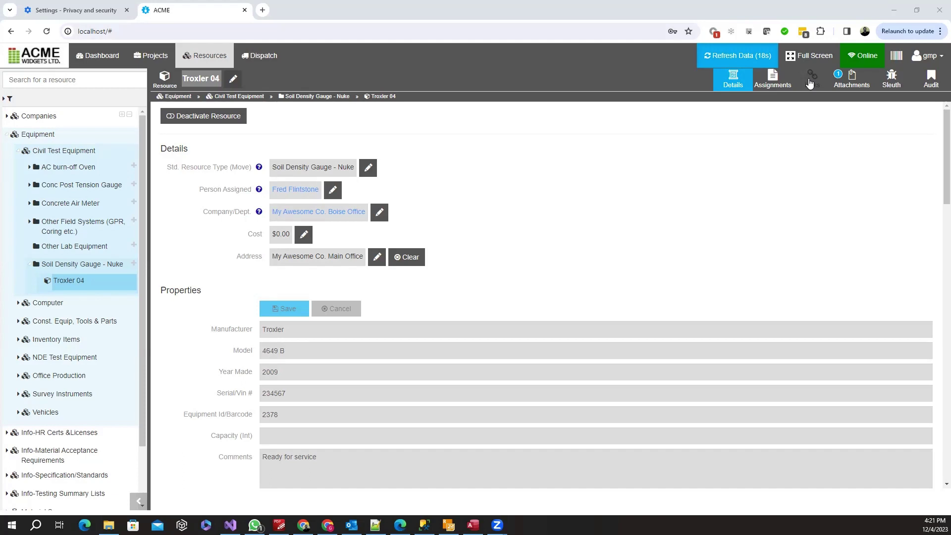
pyautogui.click(851, 80)
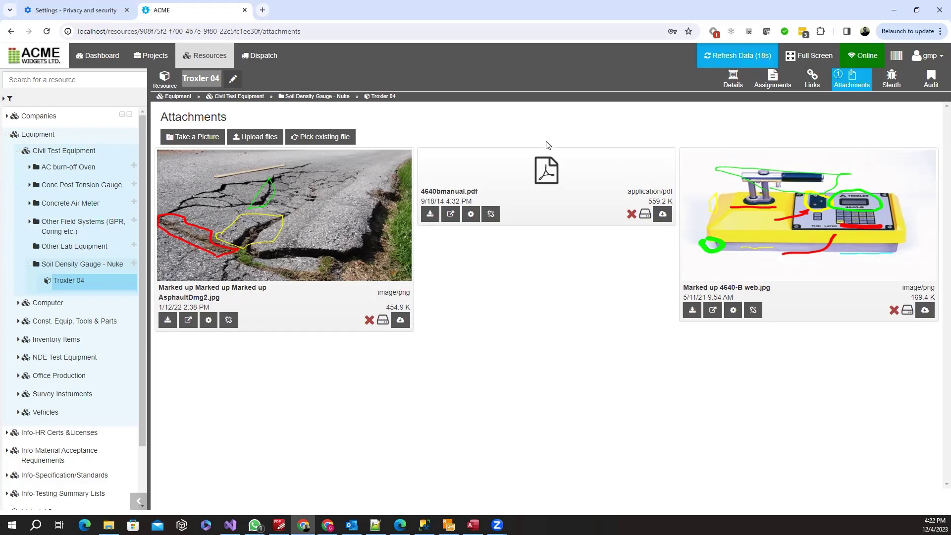
# Check the Troxler 04 details down to the calibration and leak test fields, and reopen its attachments.
pyautogui.click(735, 78)
pyautogui.scroll(-3, 210, 214)
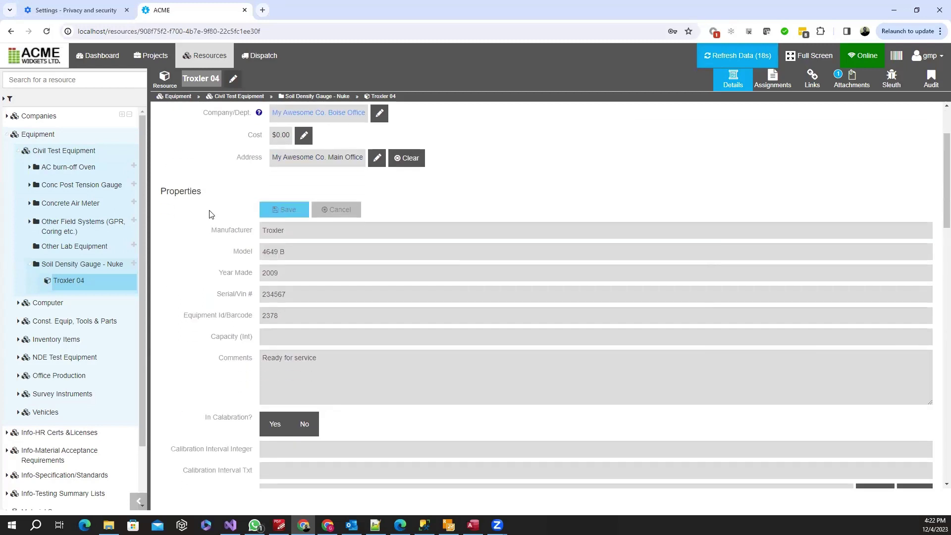
pyautogui.scroll(-3, 210, 214)
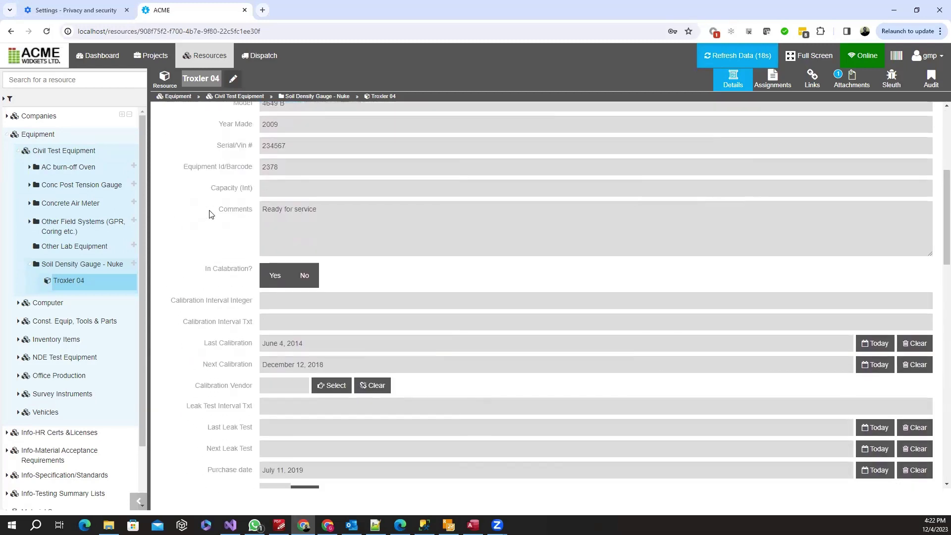
pyautogui.scroll(3, 471, 142)
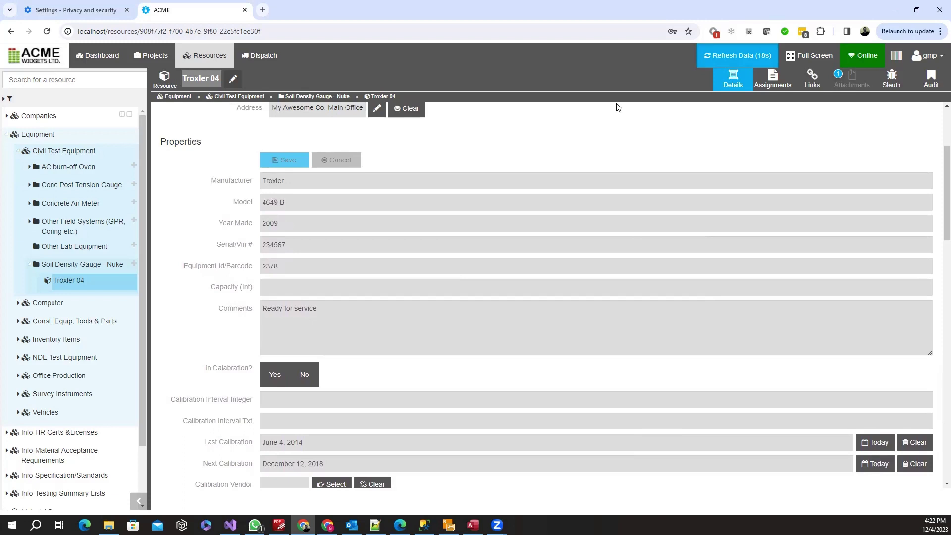
pyautogui.click(848, 78)
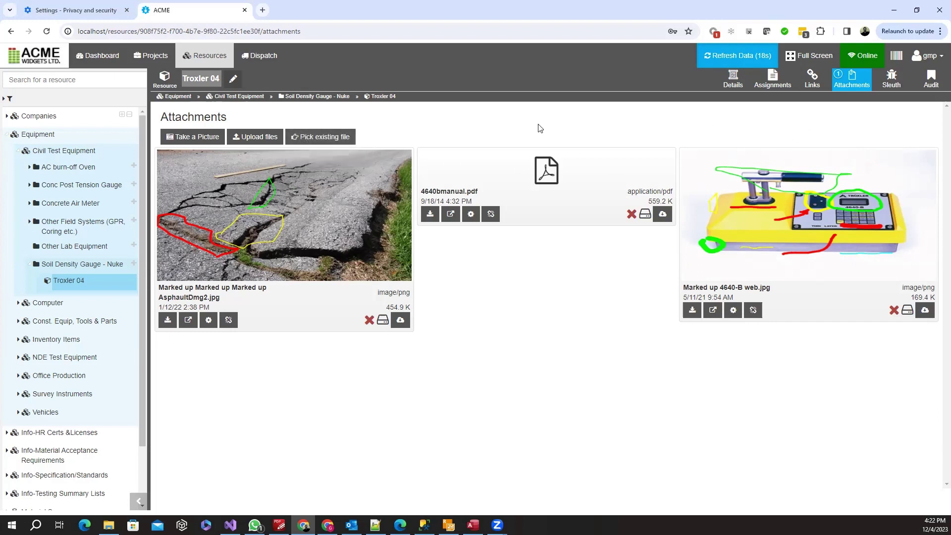
# Examine the Operating Manual and Photo file properties in the Troxler 04 details.
pyautogui.click(732, 80)
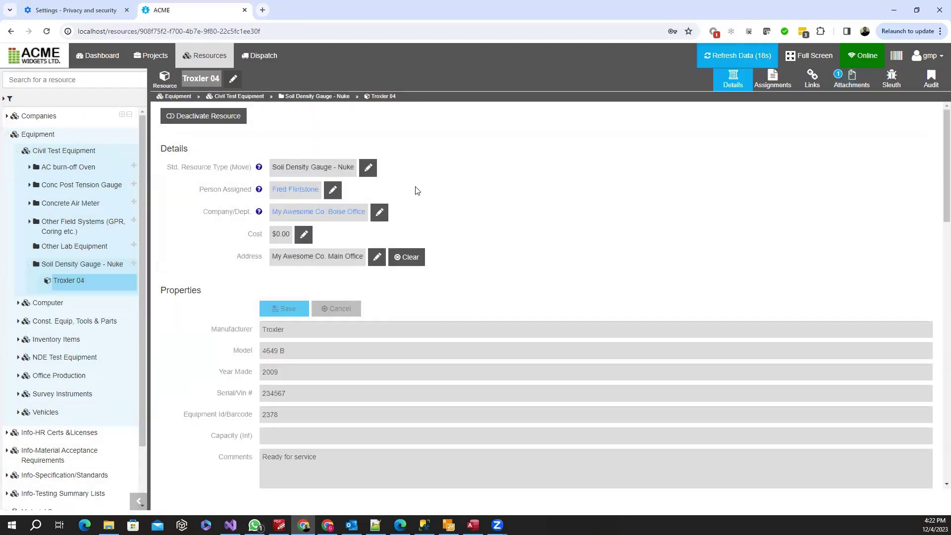
pyautogui.scroll(-4, 236, 281)
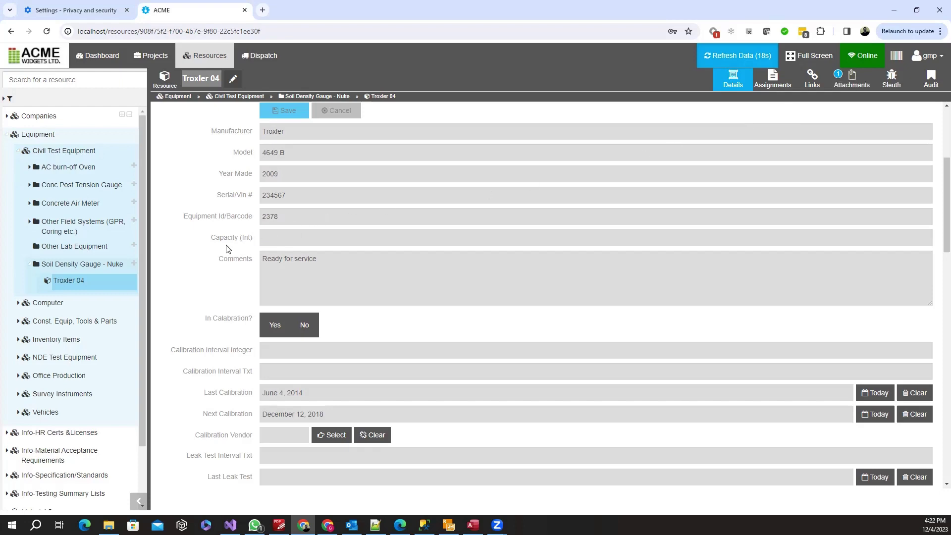
pyautogui.scroll(-4, 228, 249)
pyautogui.scroll(-4, 227, 248)
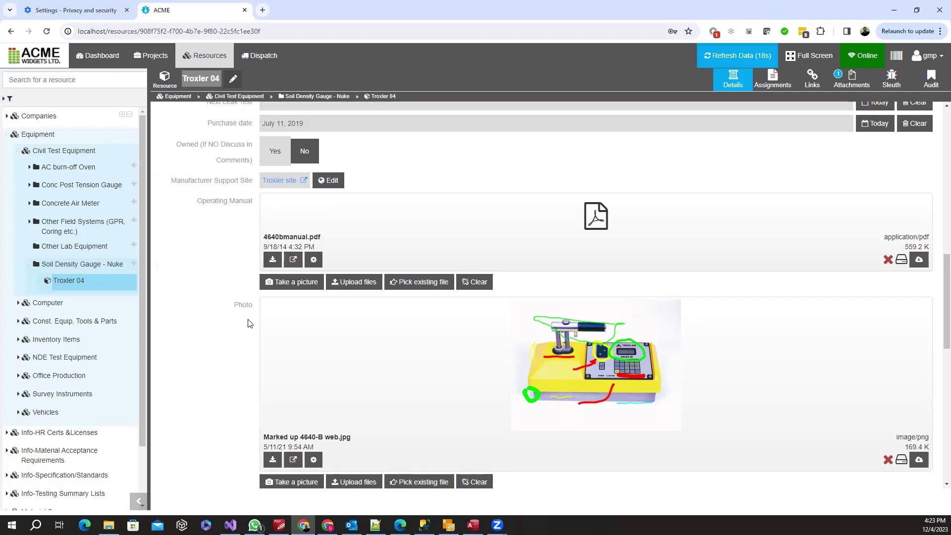
pyautogui.scroll(-2, 239, 369)
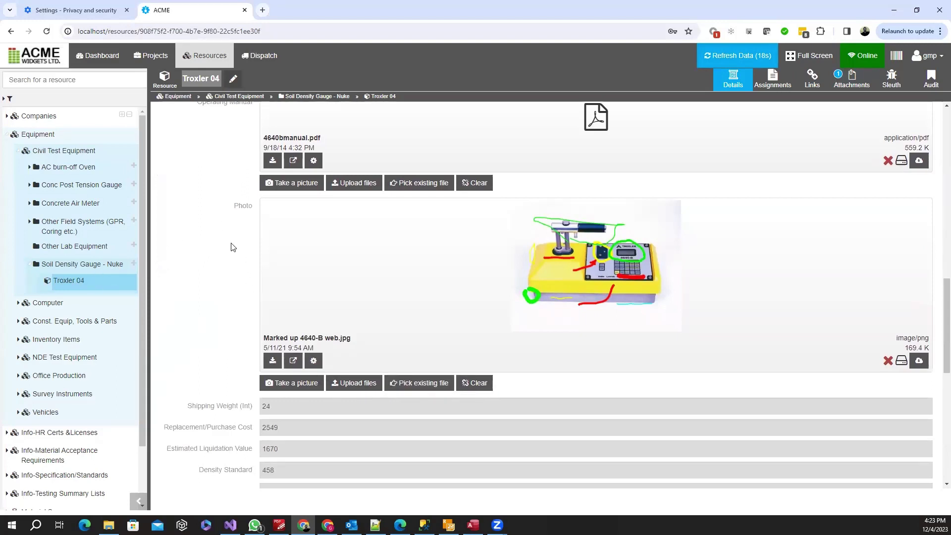
pyautogui.scroll(4, 216, 273)
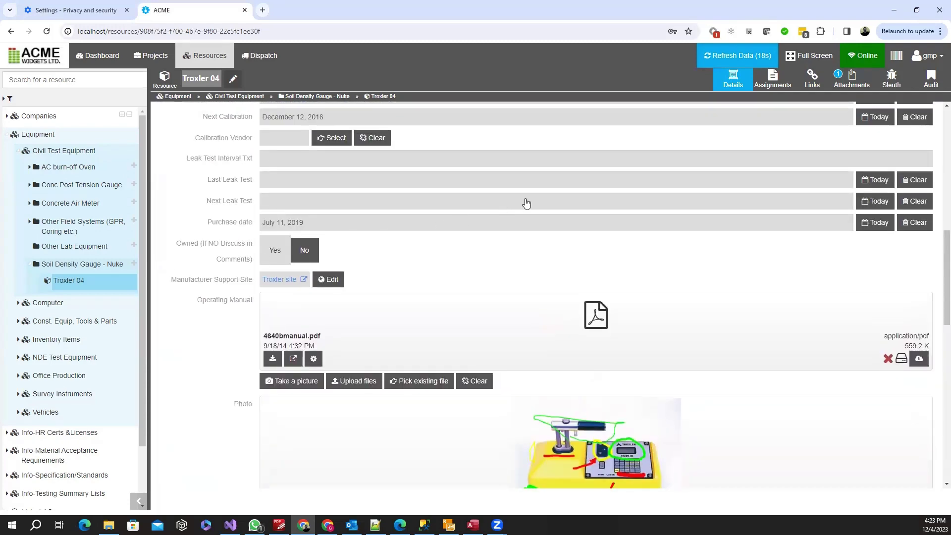
# View 4640bmanual.pdf from the Troxler 04 attachments in its own browser tab, and close that tab.
pyautogui.click(848, 80)
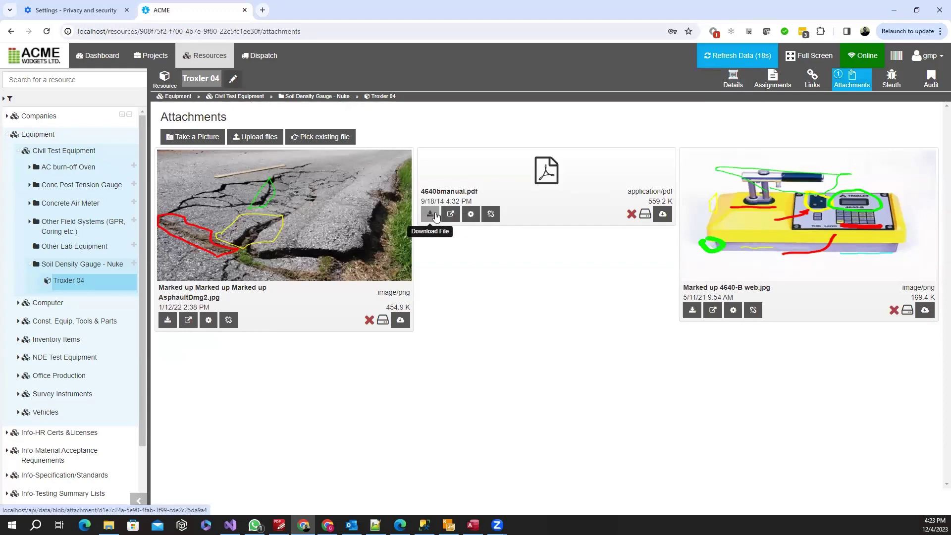
pyautogui.click(451, 217)
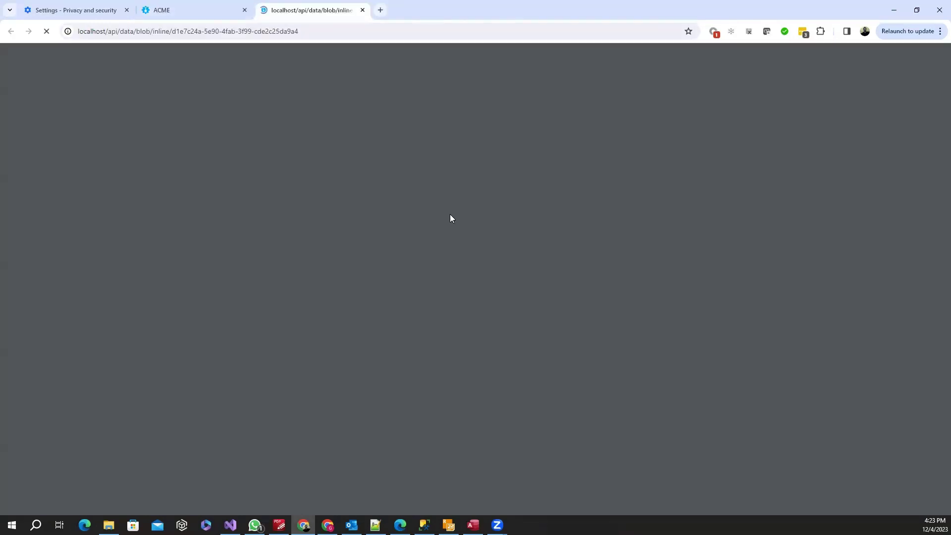
pyautogui.scroll(-7, 427, 232)
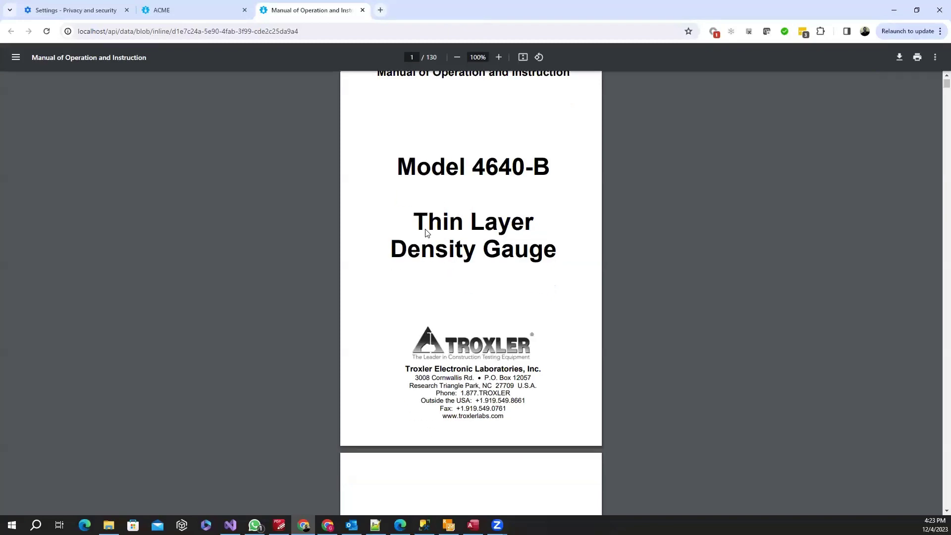
pyautogui.scroll(7, 427, 233)
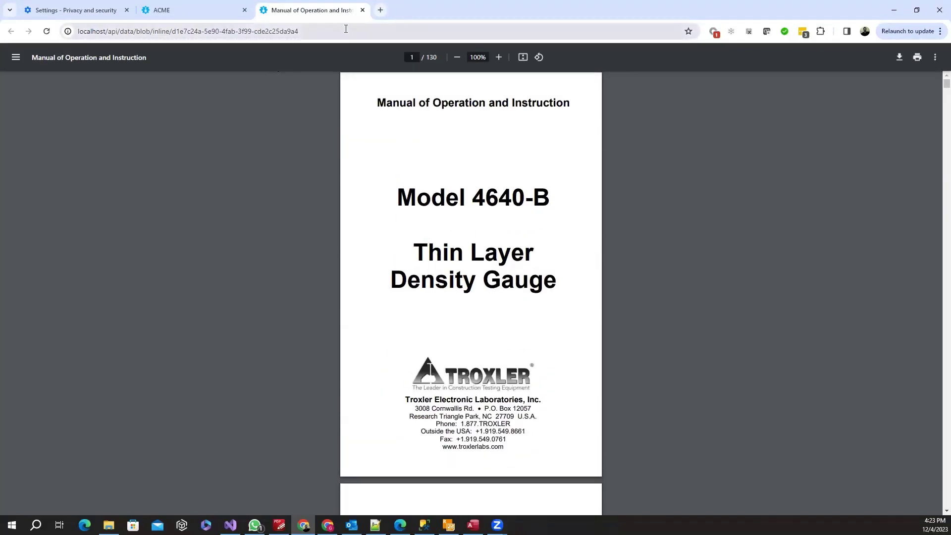
pyautogui.click(363, 10)
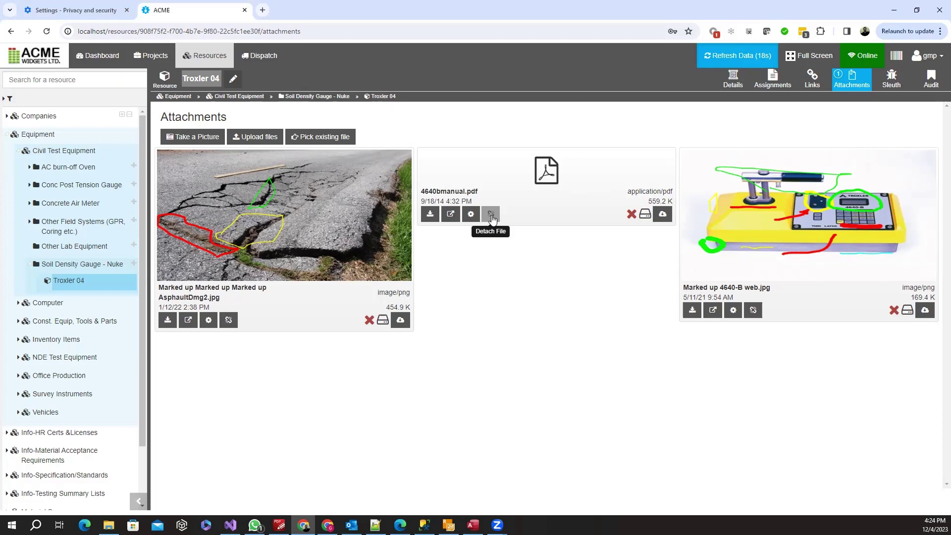
# Inspect the version and auto-send options on the management page of 4640bmanual.pdf, and return to the attachments.
pyautogui.click(471, 217)
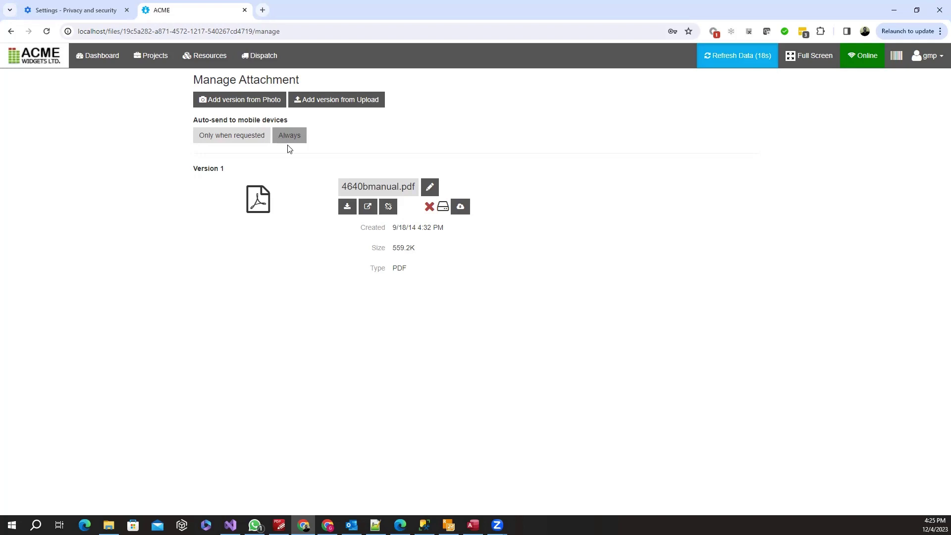
pyautogui.click(288, 145)
pyautogui.click(12, 31)
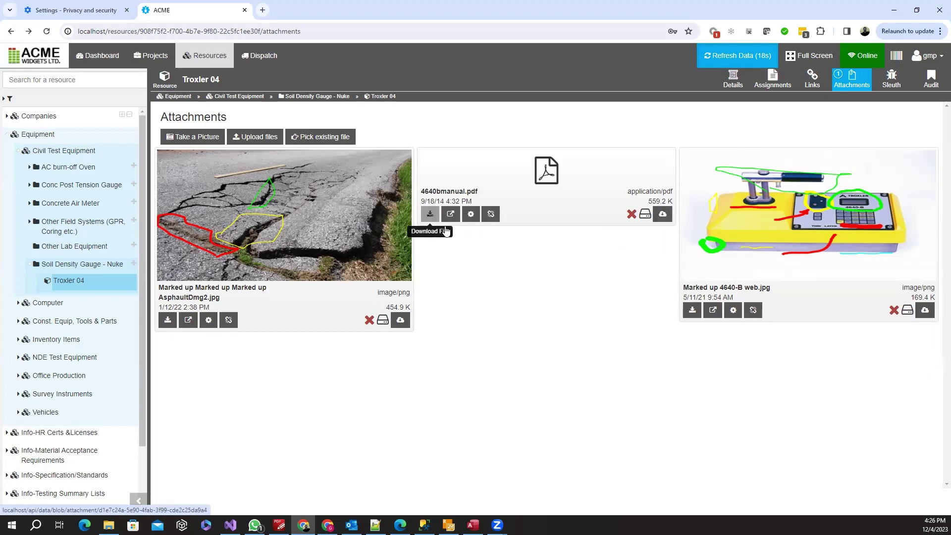
# Open version 12 of Marked up 4640-B web.jpg in the markup editor, and close it without drawing.
pyautogui.click(924, 310)
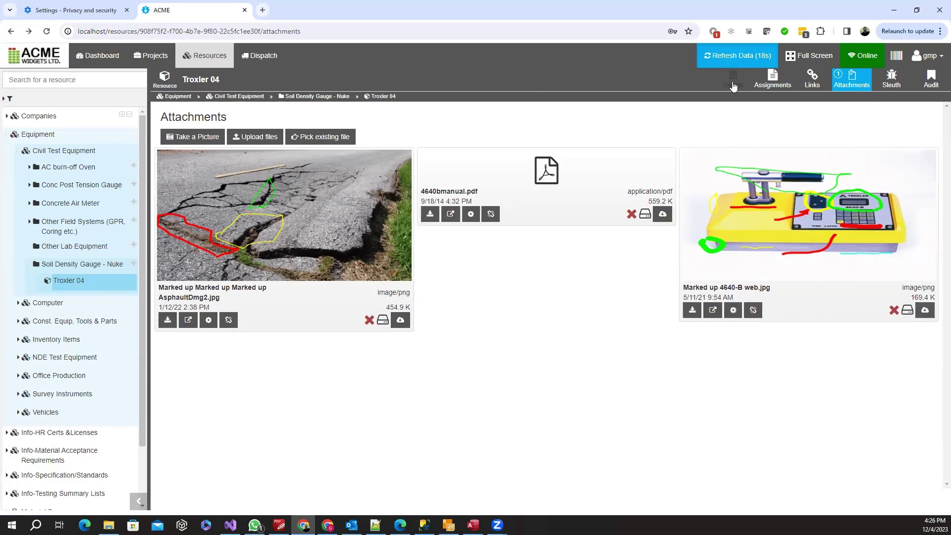
pyautogui.click(733, 311)
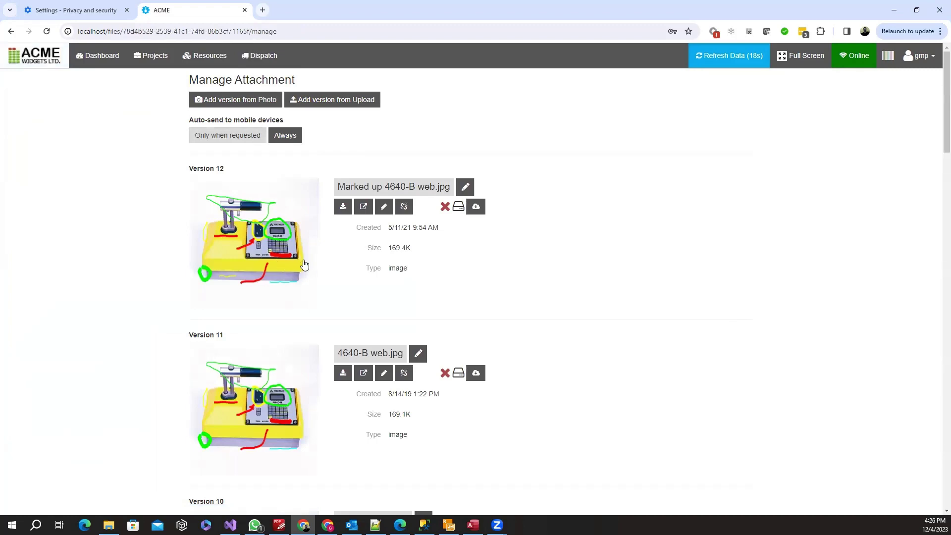
pyautogui.click(384, 207)
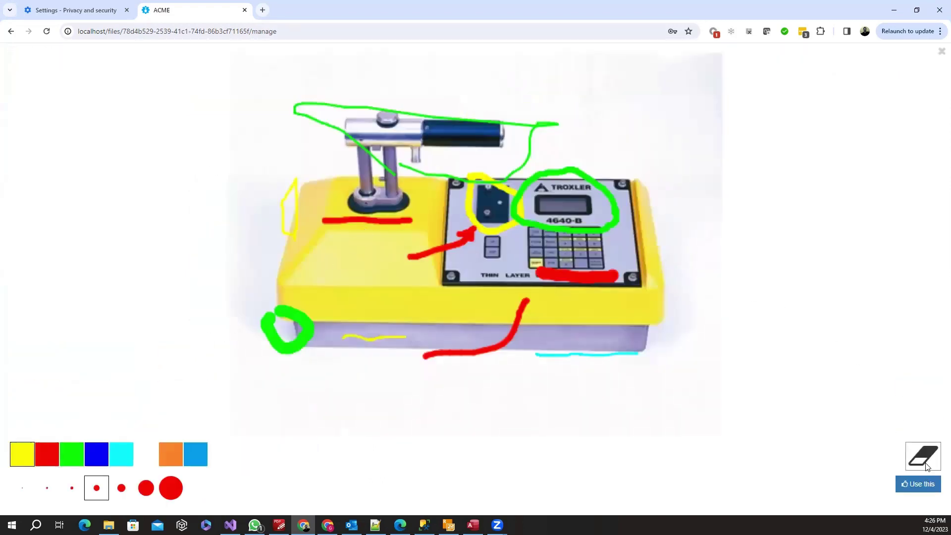
pyautogui.click(940, 52)
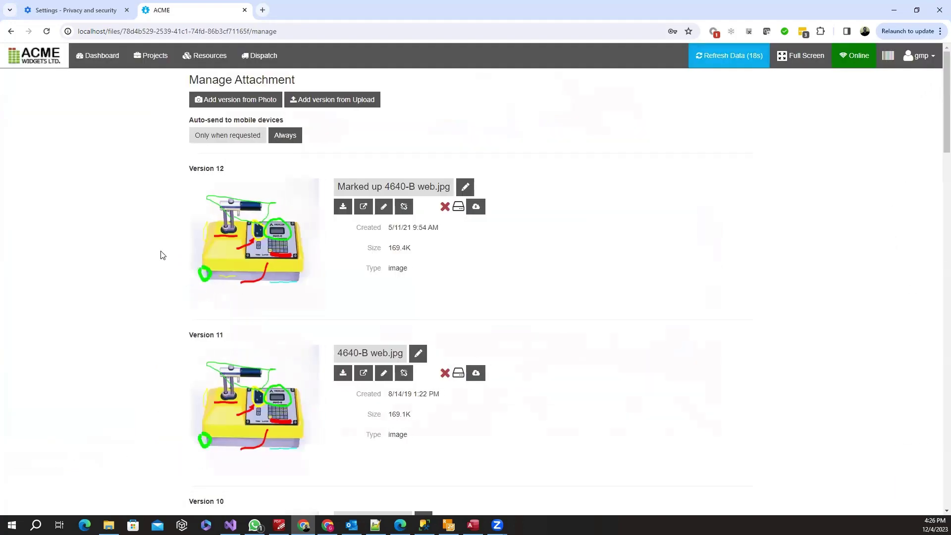
# Review the version history of Marked up 4640-B web.jpg and leave its management page.
pyautogui.scroll(-3, 153, 282)
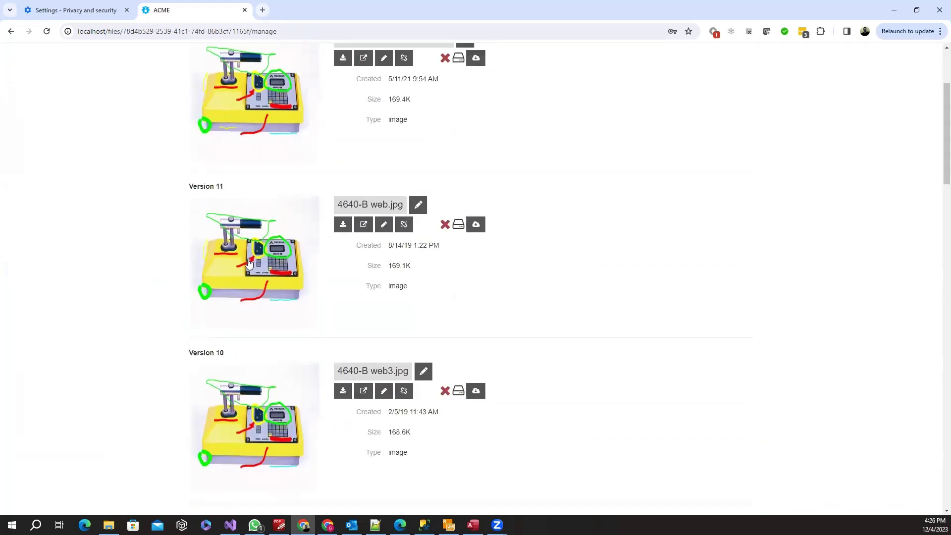
pyautogui.scroll(2, 249, 263)
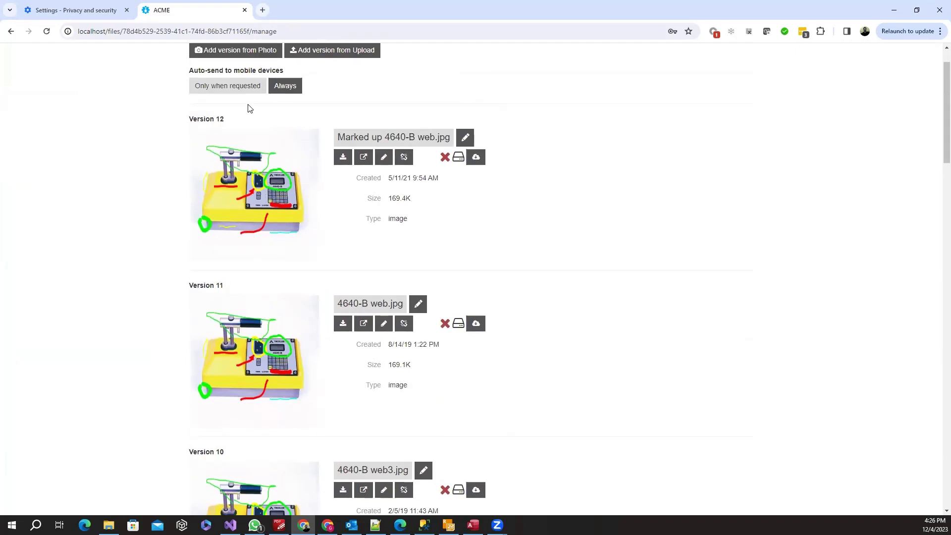
pyautogui.scroll(1, 293, 136)
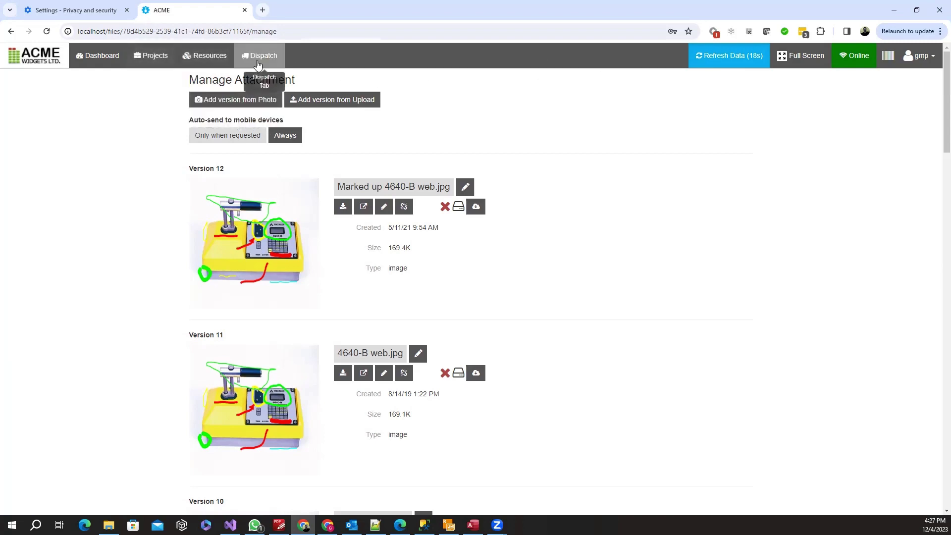
pyautogui.click(216, 59)
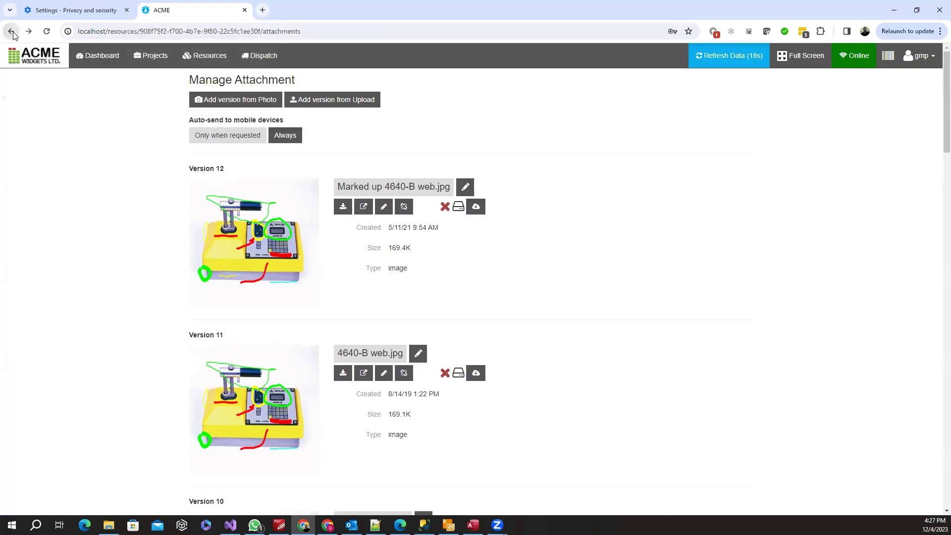
# View the attachments of the Retail Commercial 7-11 project and of its Soils task.
pyautogui.click(159, 57)
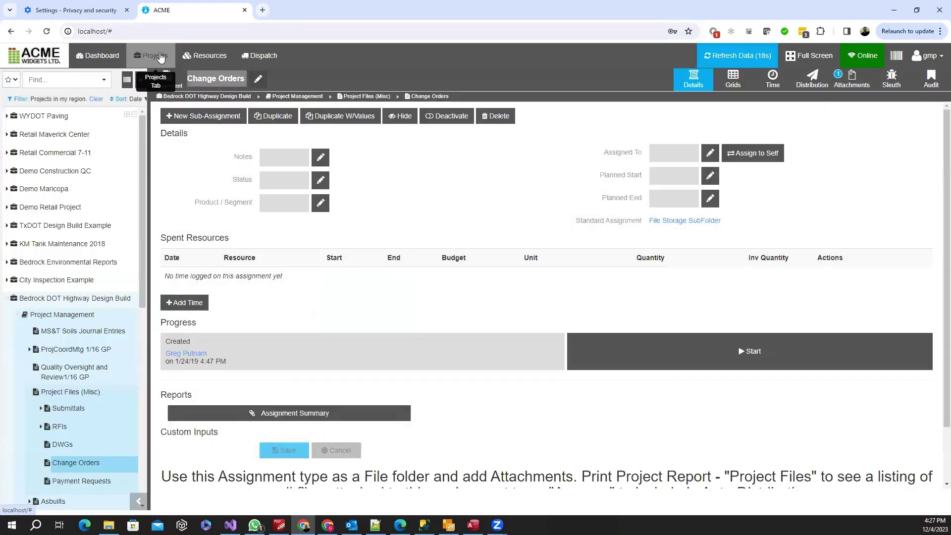
pyautogui.click(7, 154)
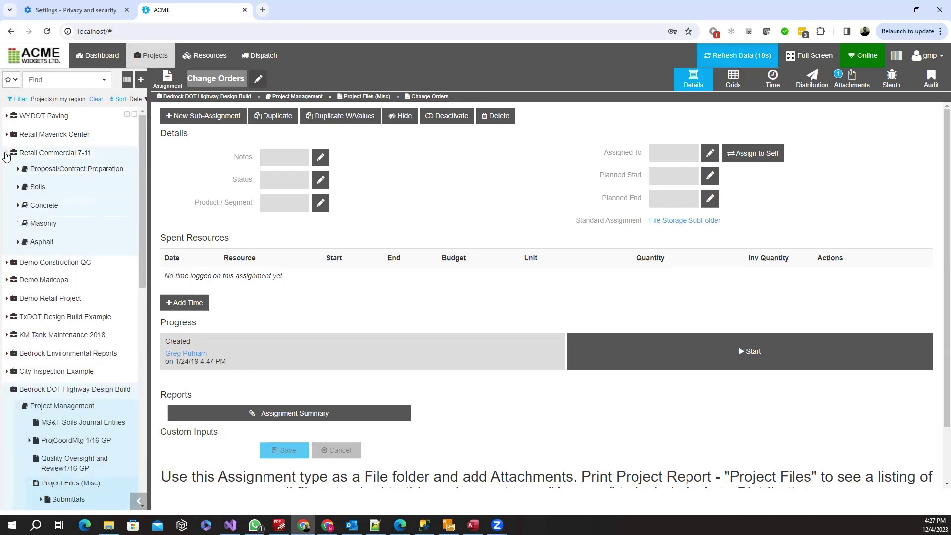
pyautogui.click(51, 155)
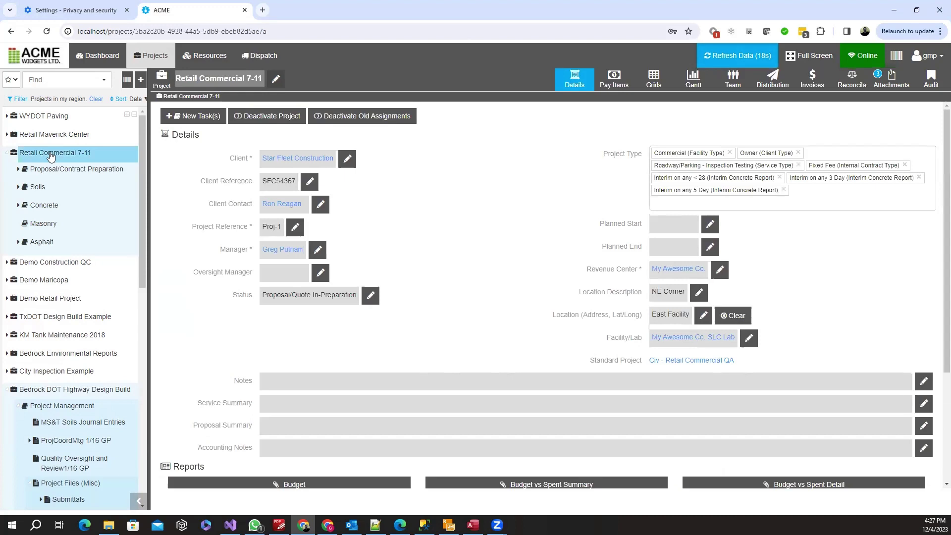
pyautogui.click(892, 78)
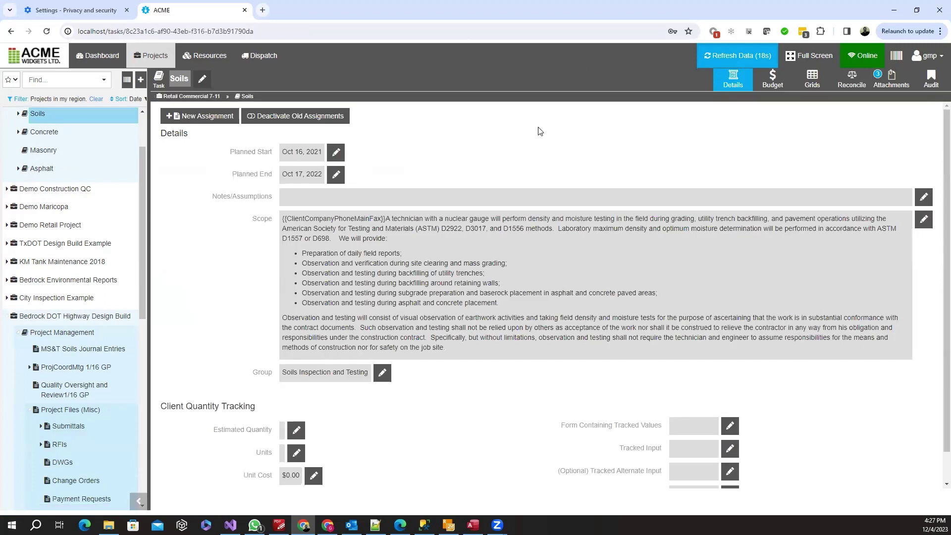
pyautogui.click(891, 79)
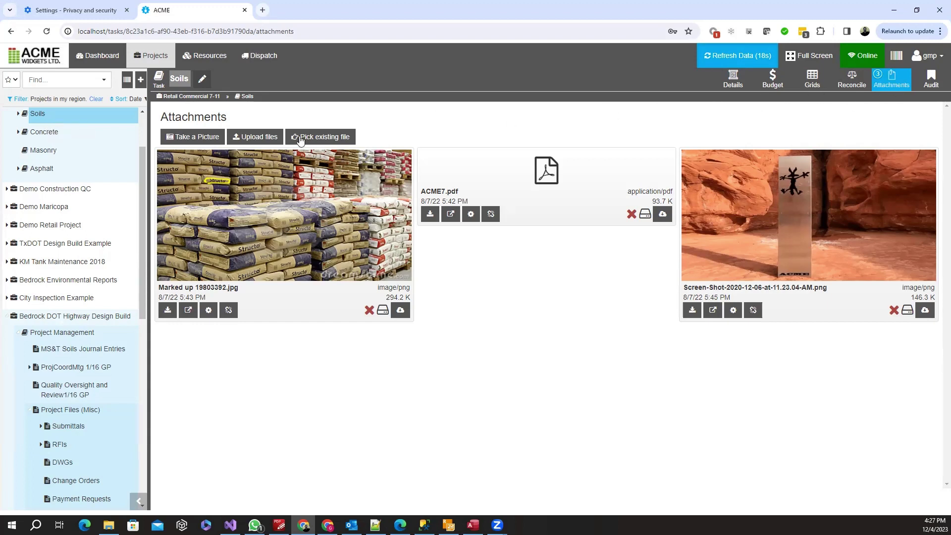
# View the attachments of the SoilDens 10/16 GP assignment under Soils, and return to its details.
pyautogui.click(19, 115)
pyautogui.click(58, 131)
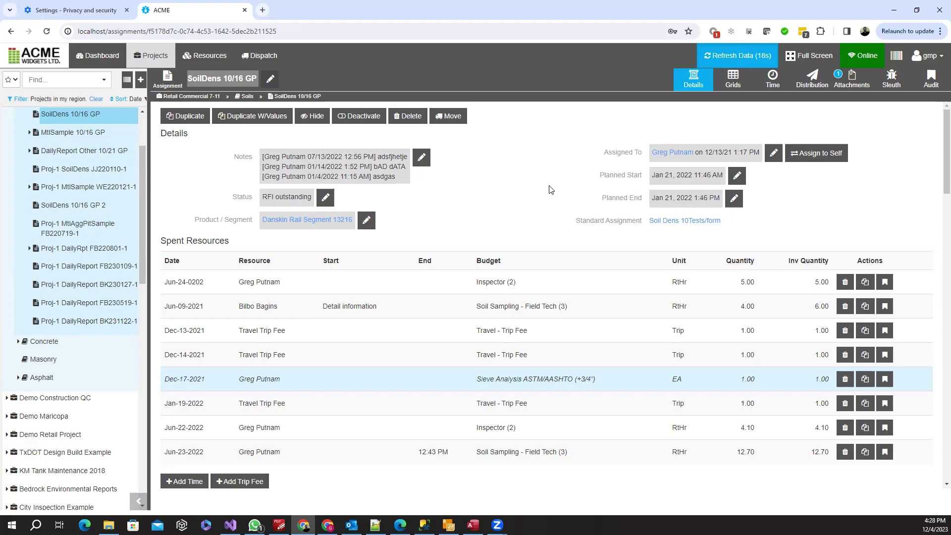
pyautogui.click(854, 84)
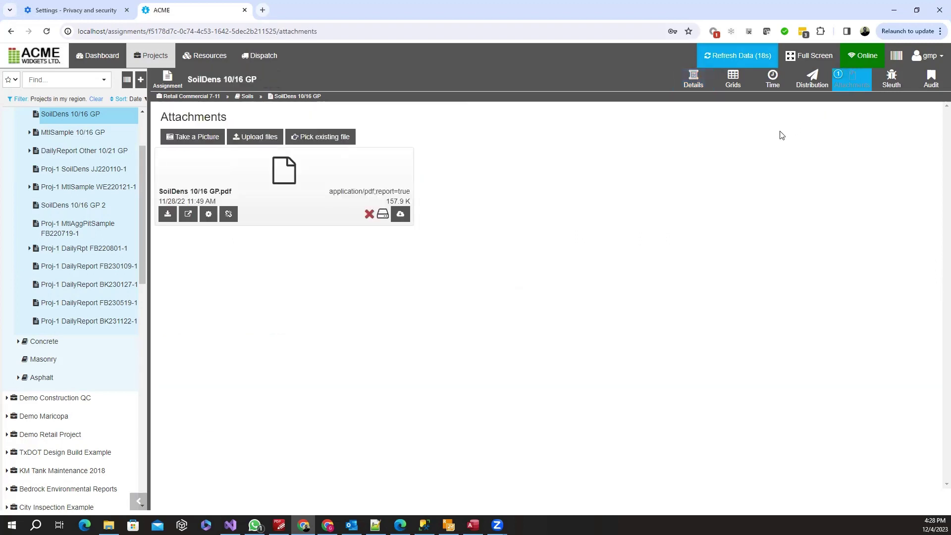
pyautogui.click(692, 80)
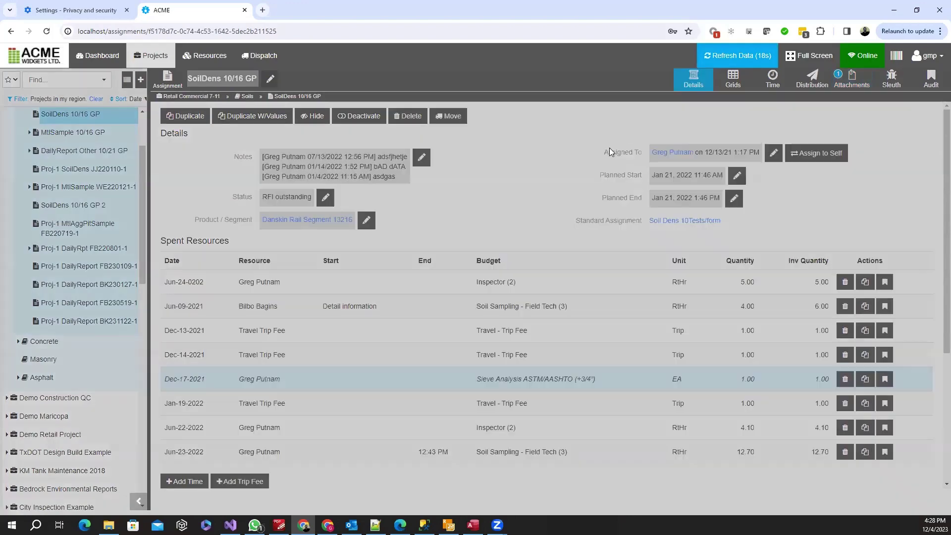
# Review the spent resources, progress, reports and custom inputs in the SoilDens 10/16 GP assignment's details.
pyautogui.scroll(-6, 510, 336)
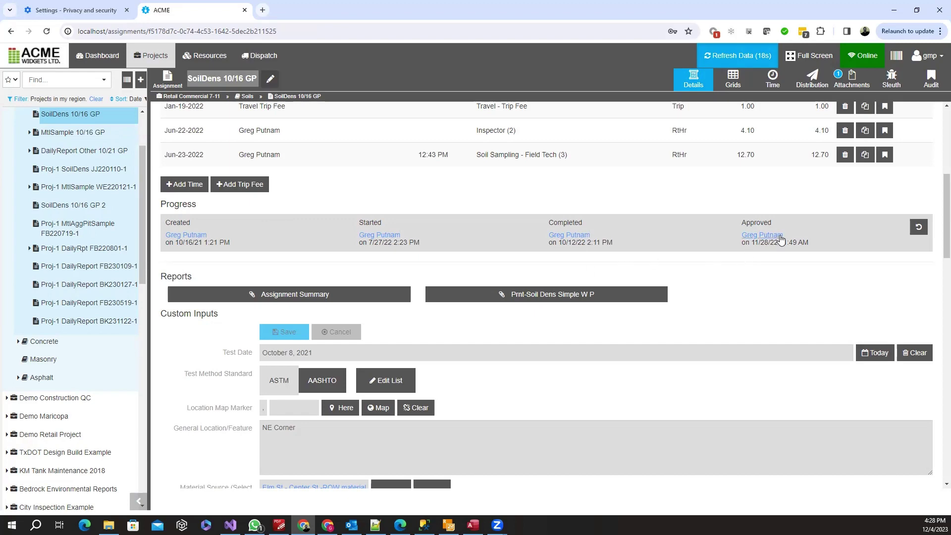
pyautogui.scroll(3, 500, 342)
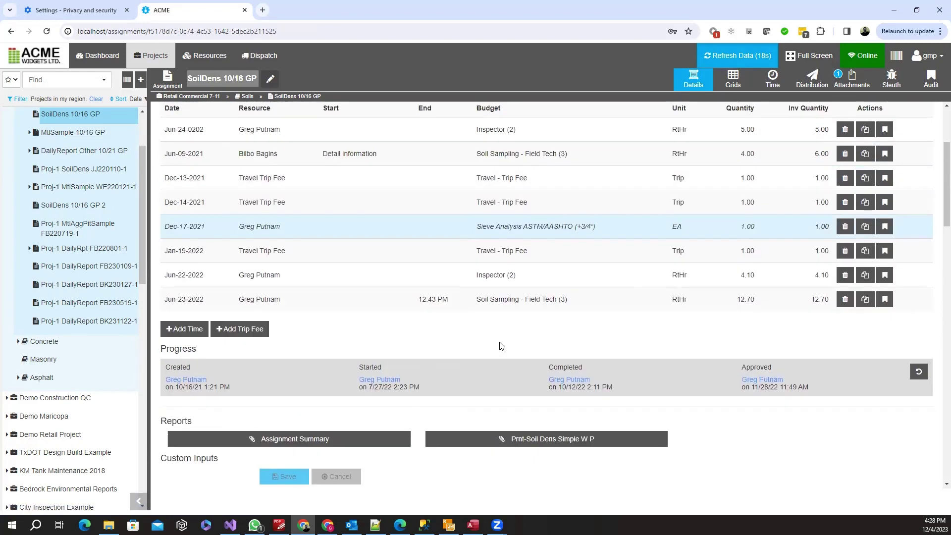
pyautogui.scroll(3, 563, 307)
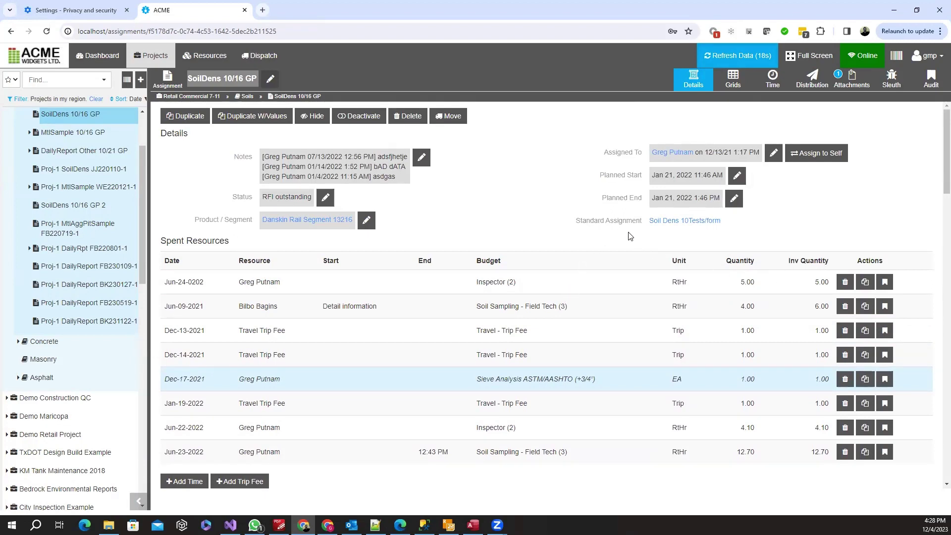
pyautogui.scroll(-3, 581, 448)
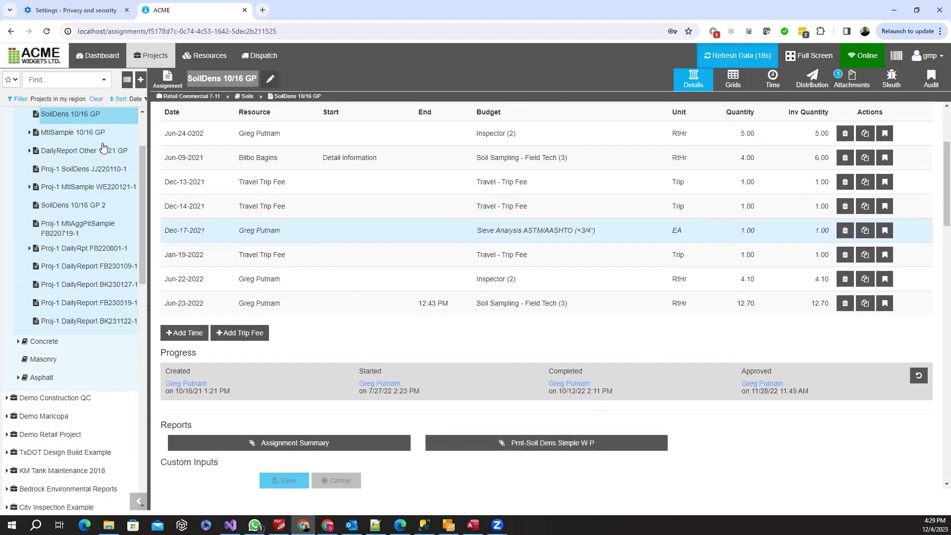
pyautogui.scroll(1, 100, 144)
pyautogui.scroll(1, 101, 144)
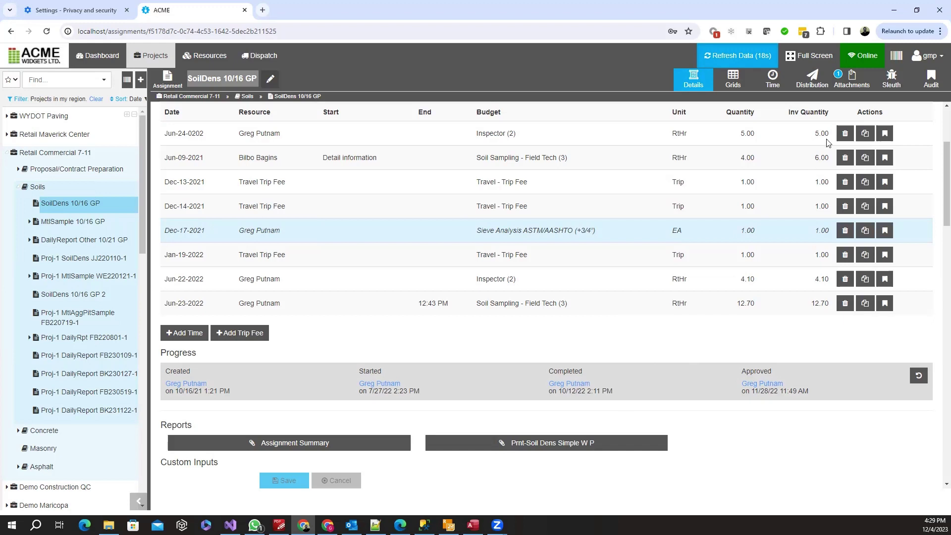
# Review the version history of the SoilDens 10/16 GP.pdf attachment, and return to the projects view.
pyautogui.click(864, 79)
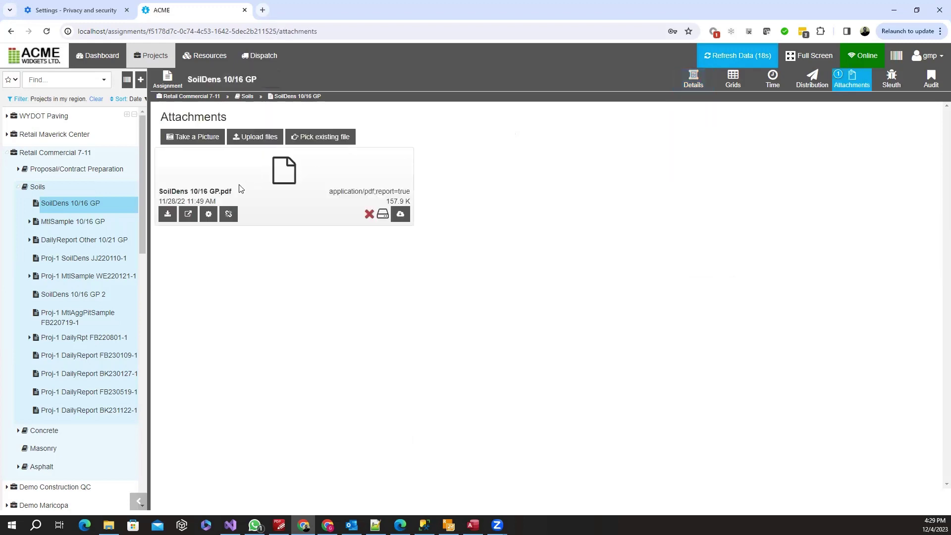
pyautogui.click(207, 216)
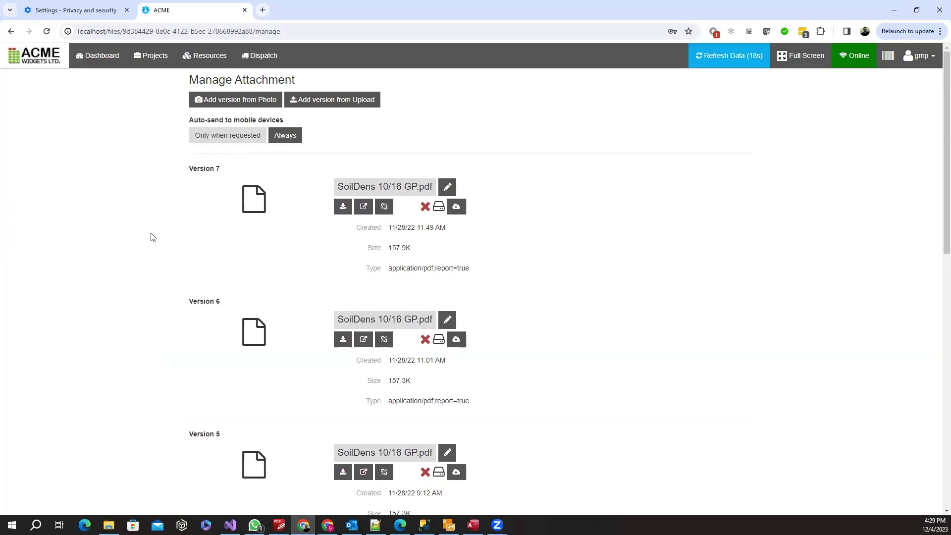
pyautogui.scroll(-8, 152, 237)
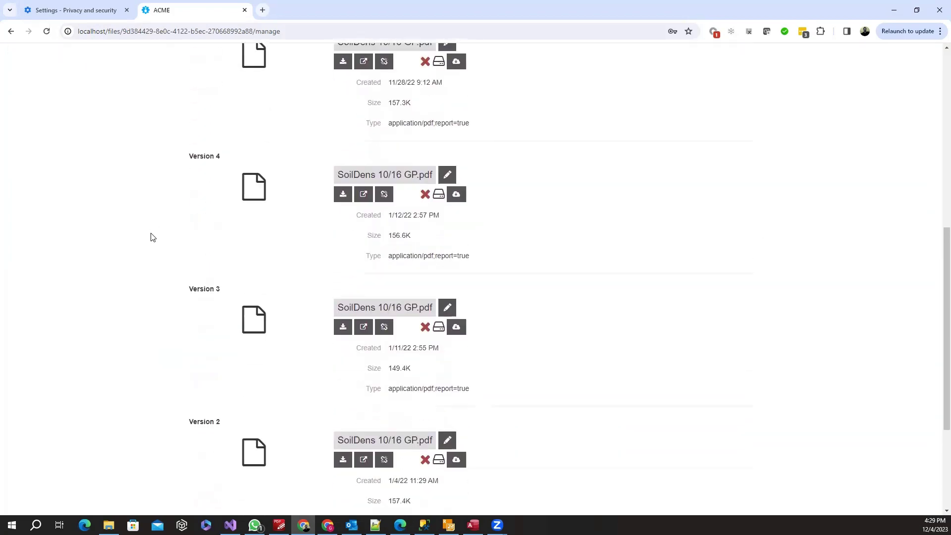
pyautogui.scroll(8, 152, 237)
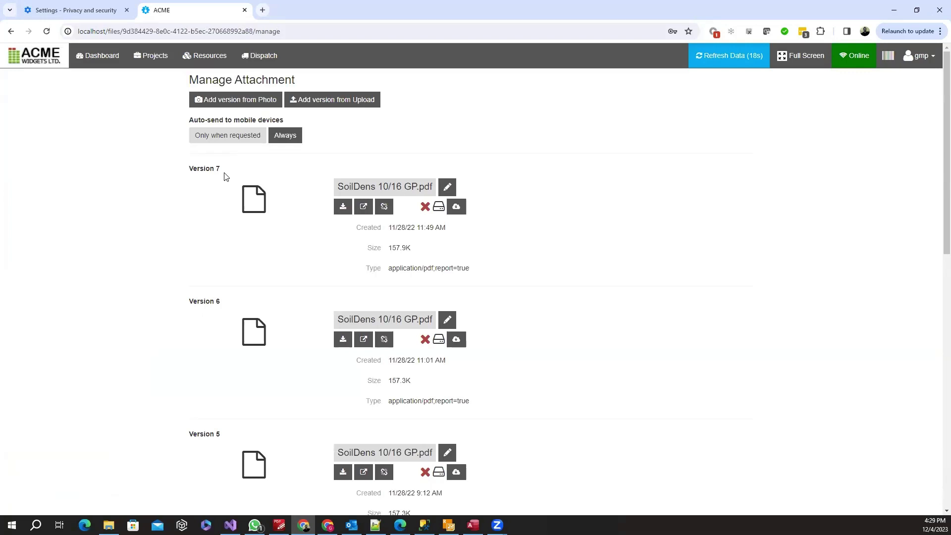
pyautogui.click(156, 62)
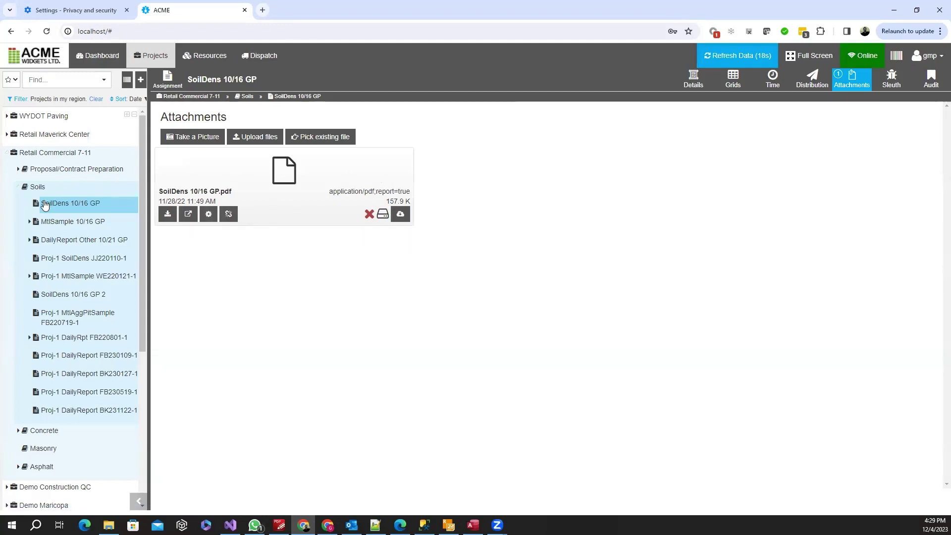
# Open the Sewer assignment in the Asbuilts folder under Project Management of the Bedrock DOT Highway Design Build project.
pyautogui.scroll(-5, 24, 278)
pyautogui.scroll(-1, 25, 289)
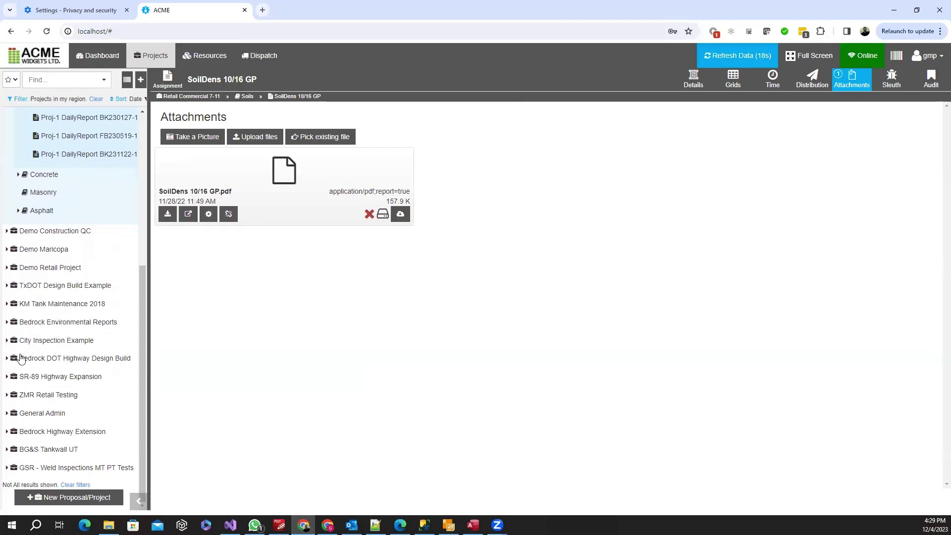
pyautogui.click(6, 359)
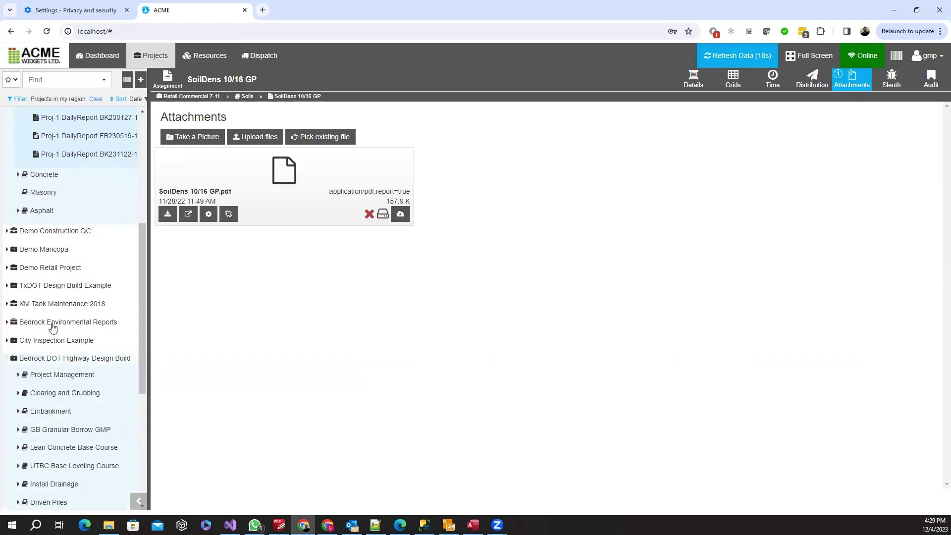
pyautogui.click(19, 375)
pyautogui.scroll(-3, 69, 312)
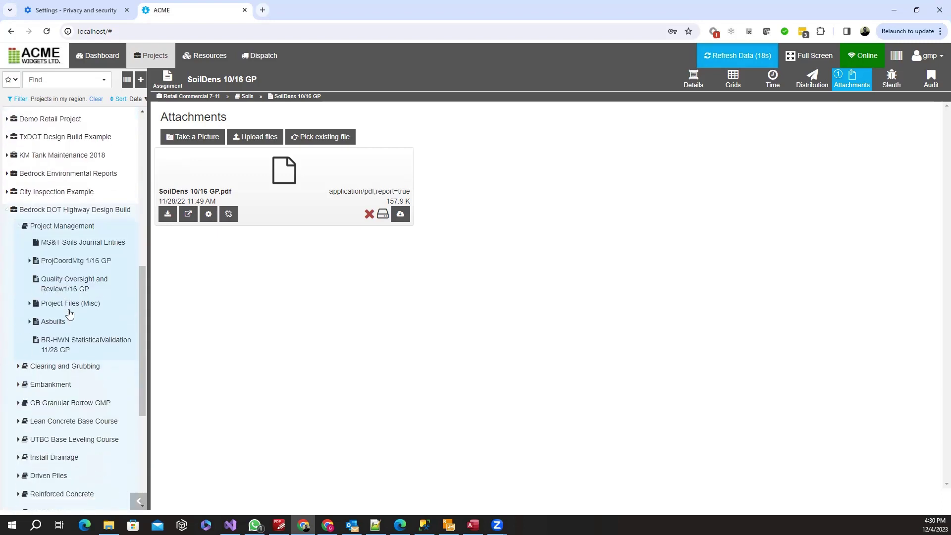
pyautogui.click(30, 322)
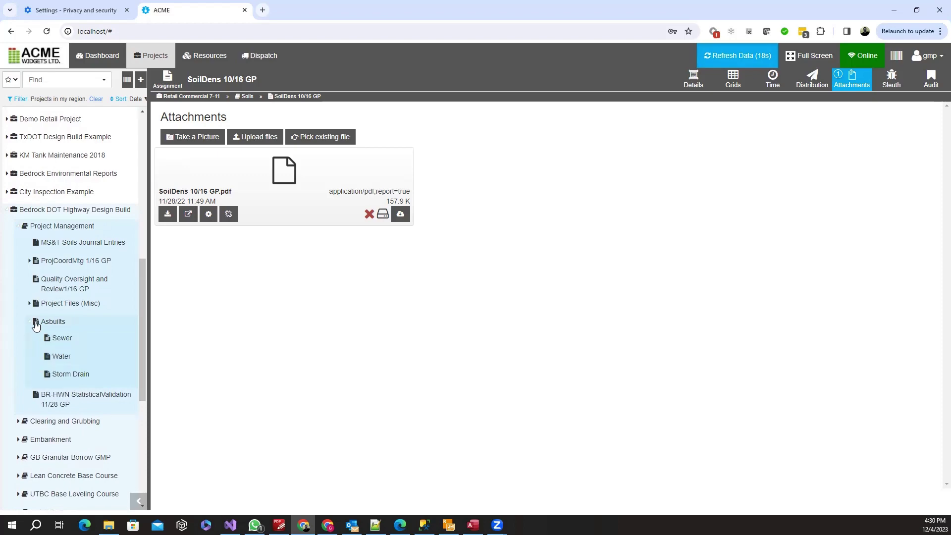
pyautogui.click(63, 339)
pyautogui.scroll(-2, 407, 396)
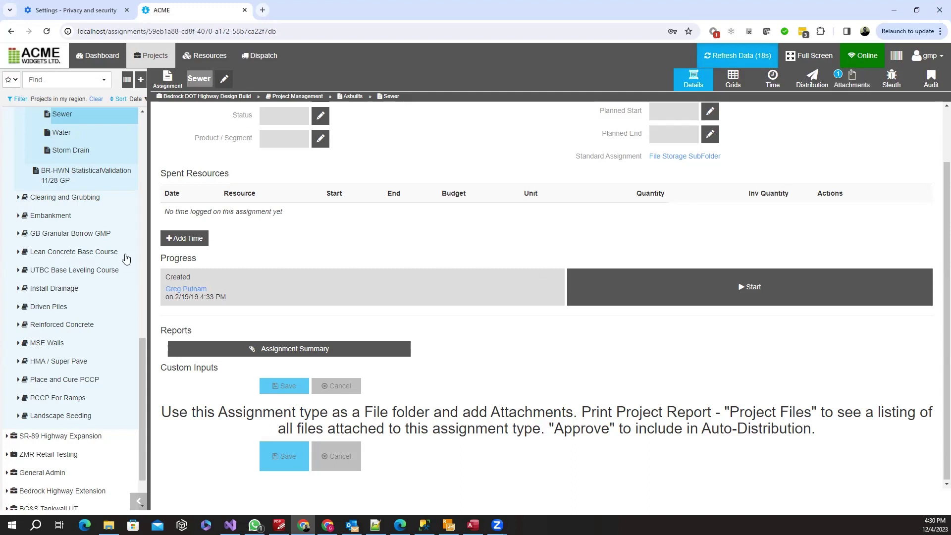
# Open Rebar Submittal Detail in the Submittals folder under Project Files (Misc) and examine its progress and custom inputs.
pyautogui.scroll(1, 42, 140)
pyautogui.scroll(2, 42, 140)
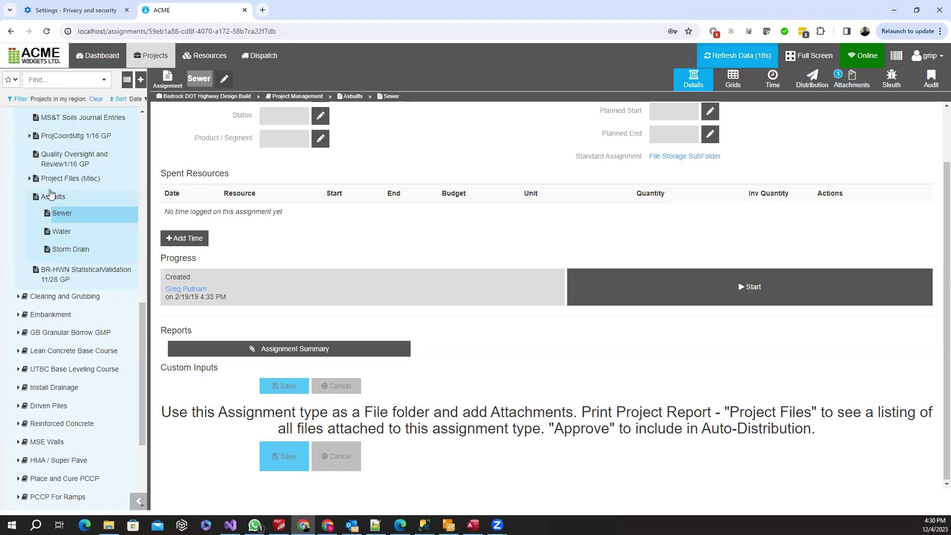
pyautogui.click(29, 179)
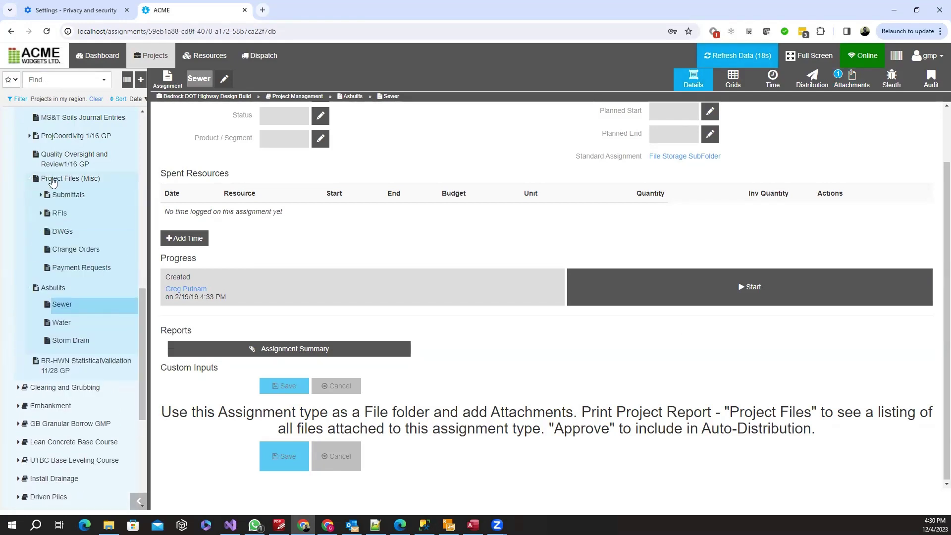
pyautogui.scroll(1, 75, 182)
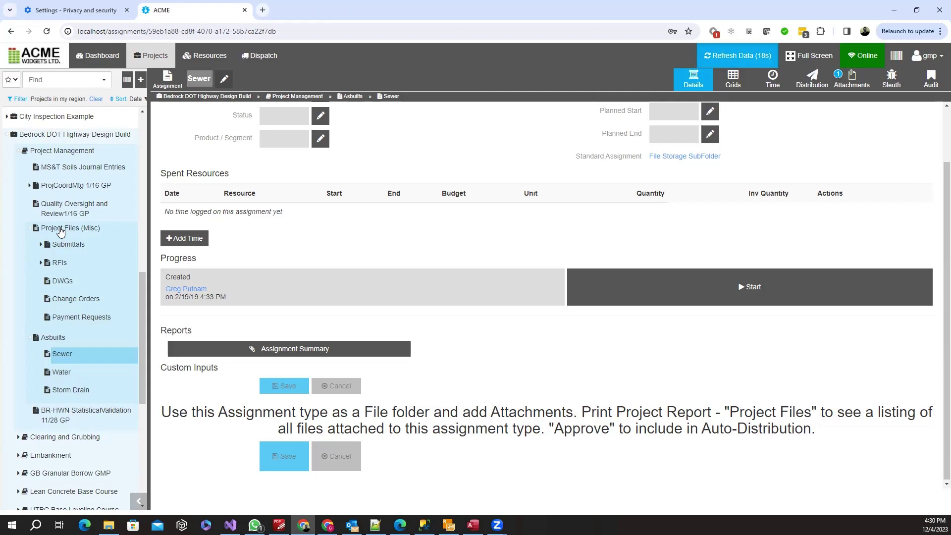
pyautogui.click(41, 245)
pyautogui.click(81, 262)
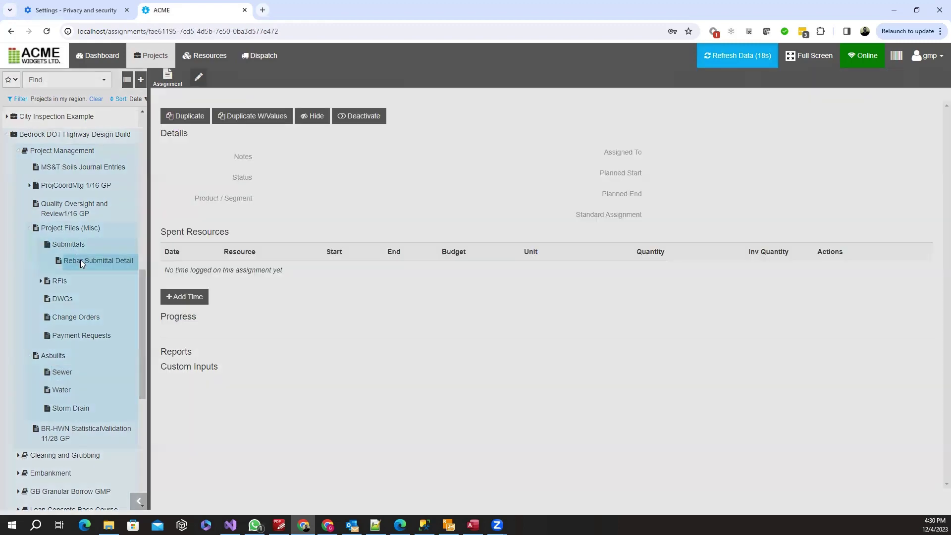
pyautogui.scroll(-4, 319, 270)
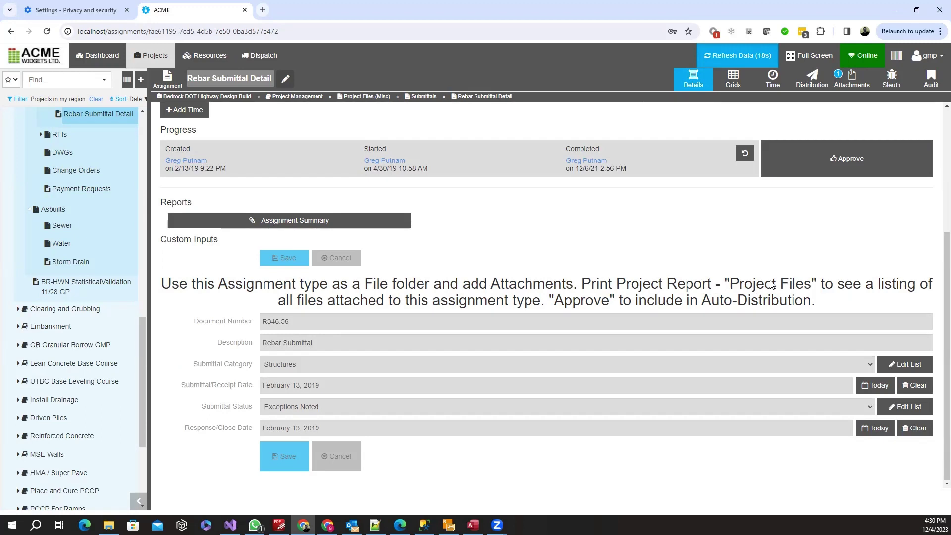
# Examine the custom inputs of RFI Document Detail 2/13 GP in the RFIs folder, and view its attachments.
pyautogui.scroll(2, 68, 175)
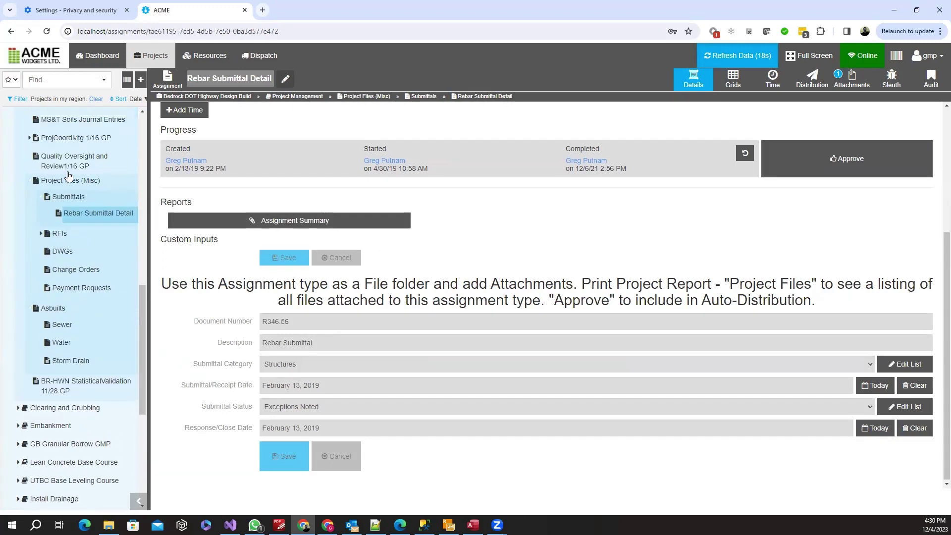
pyautogui.click(40, 234)
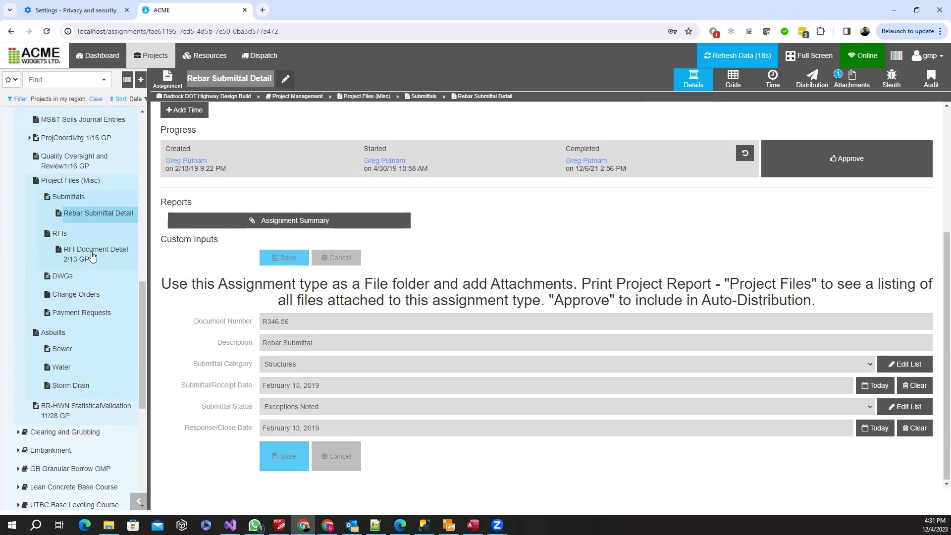
pyautogui.click(91, 255)
pyautogui.scroll(-4, 515, 303)
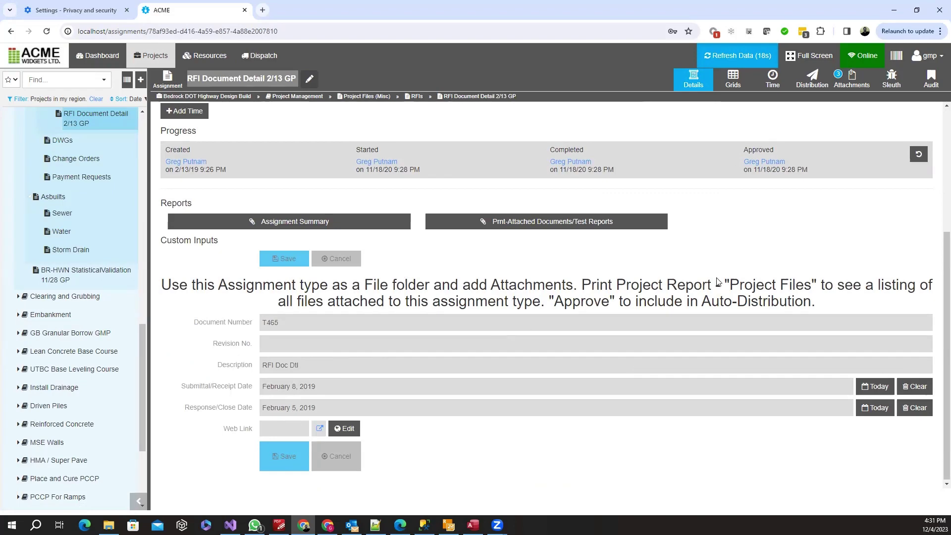
pyautogui.scroll(4, 783, 261)
pyautogui.click(852, 85)
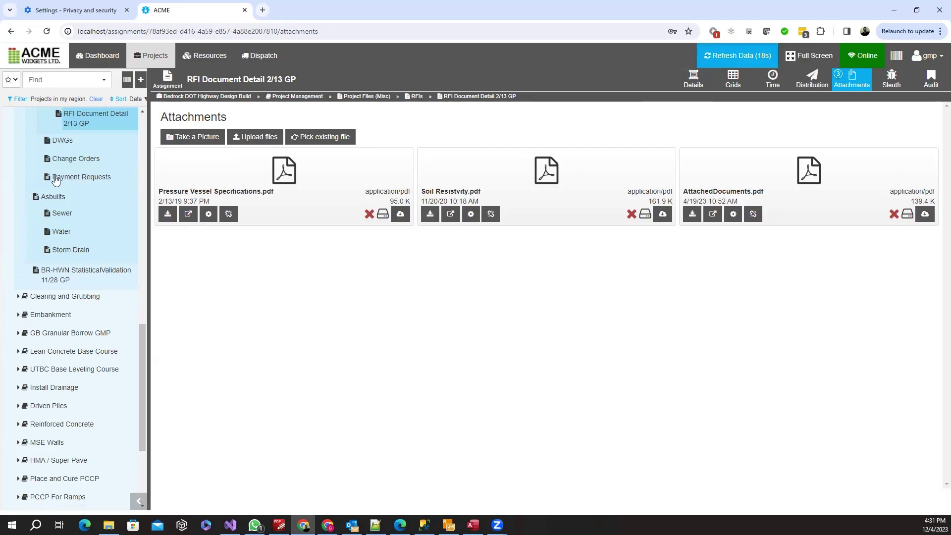
# View the details of the DWGs folder assignment under Project Files (Misc).
pyautogui.scroll(2, 69, 182)
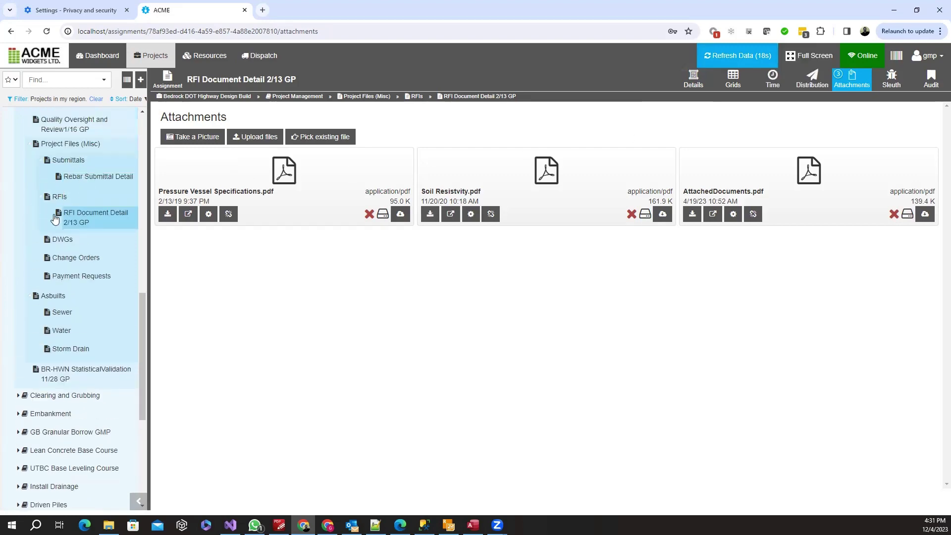
pyautogui.click(58, 240)
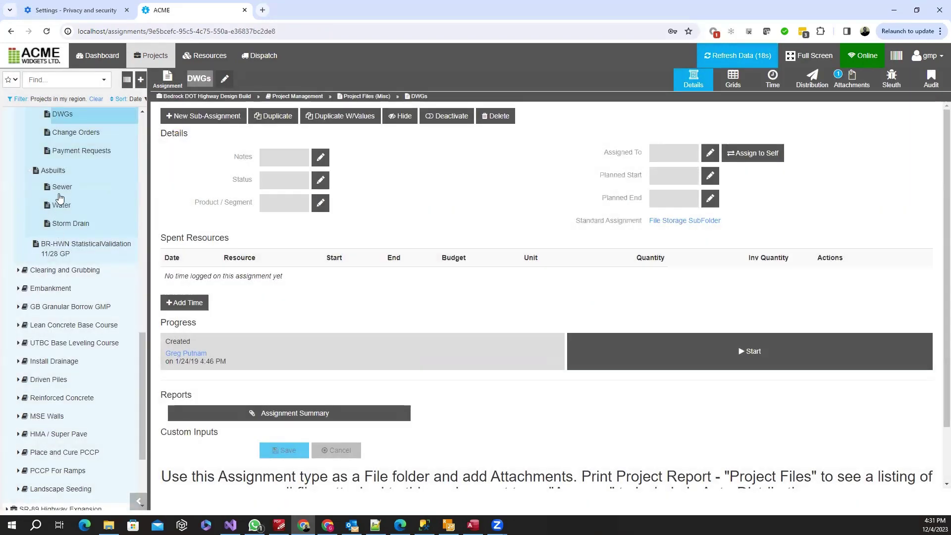
pyautogui.scroll(4, 66, 158)
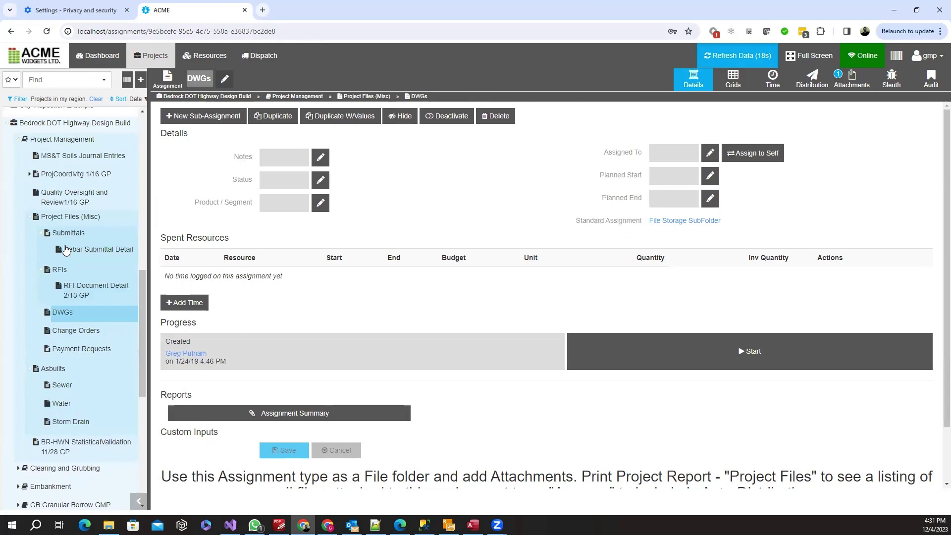
# View the standard assignment types offered for a new sub-assignment of Project Files (Misc), and close the choice without creating one.
pyautogui.click(51, 218)
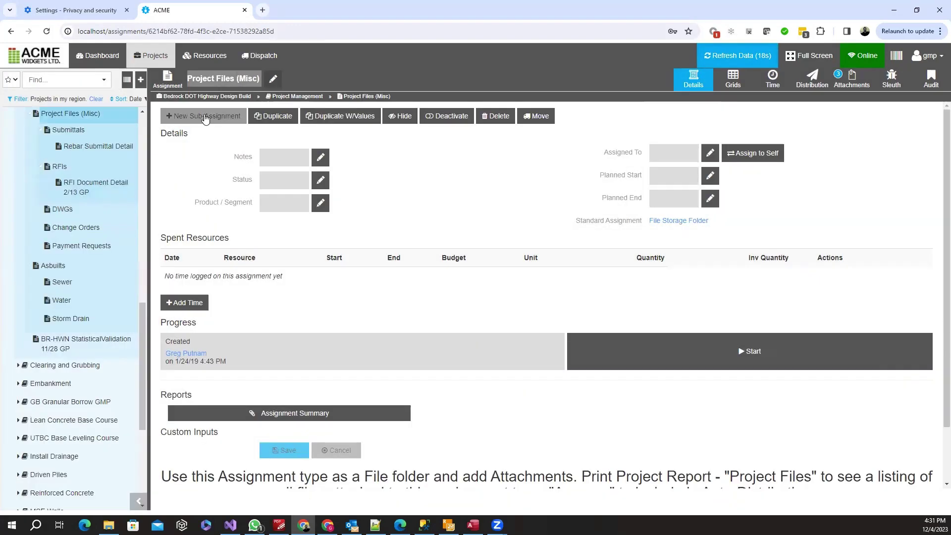
pyautogui.click(205, 118)
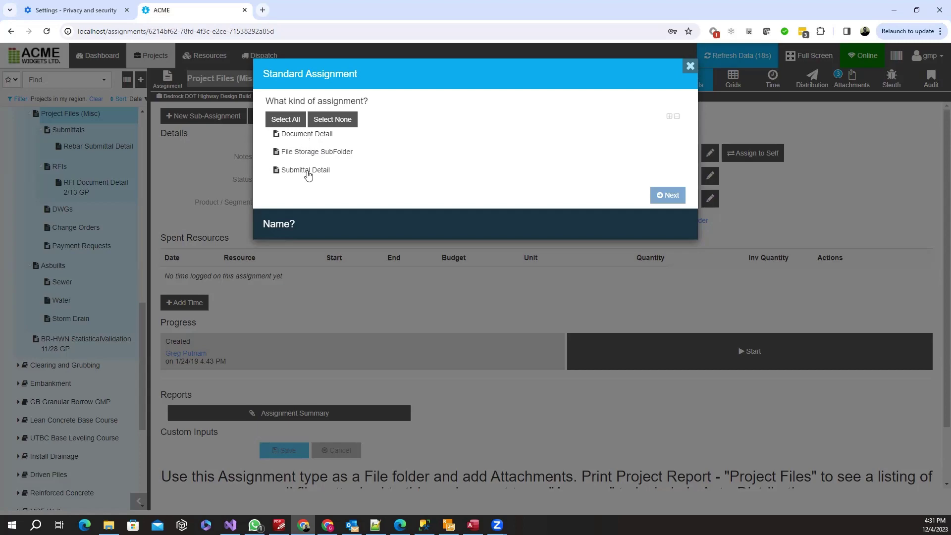
pyautogui.click(690, 66)
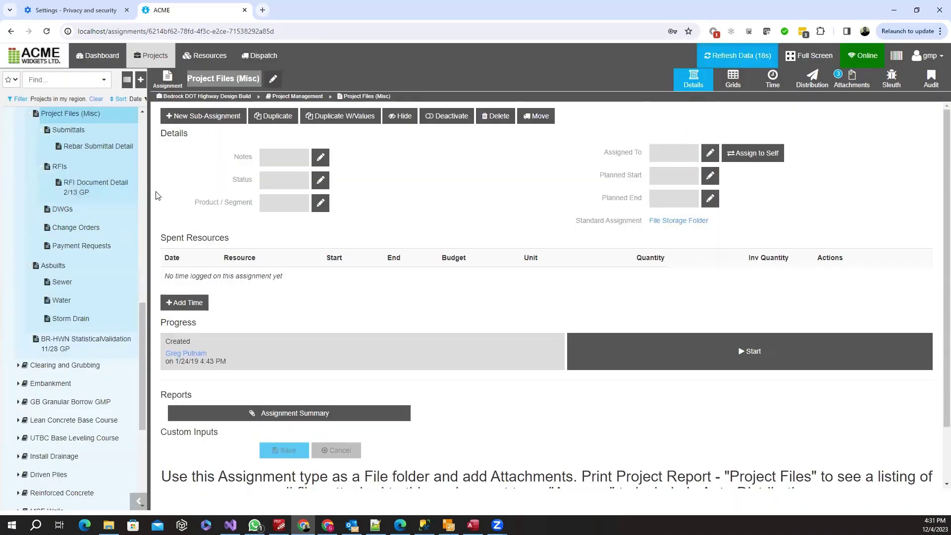